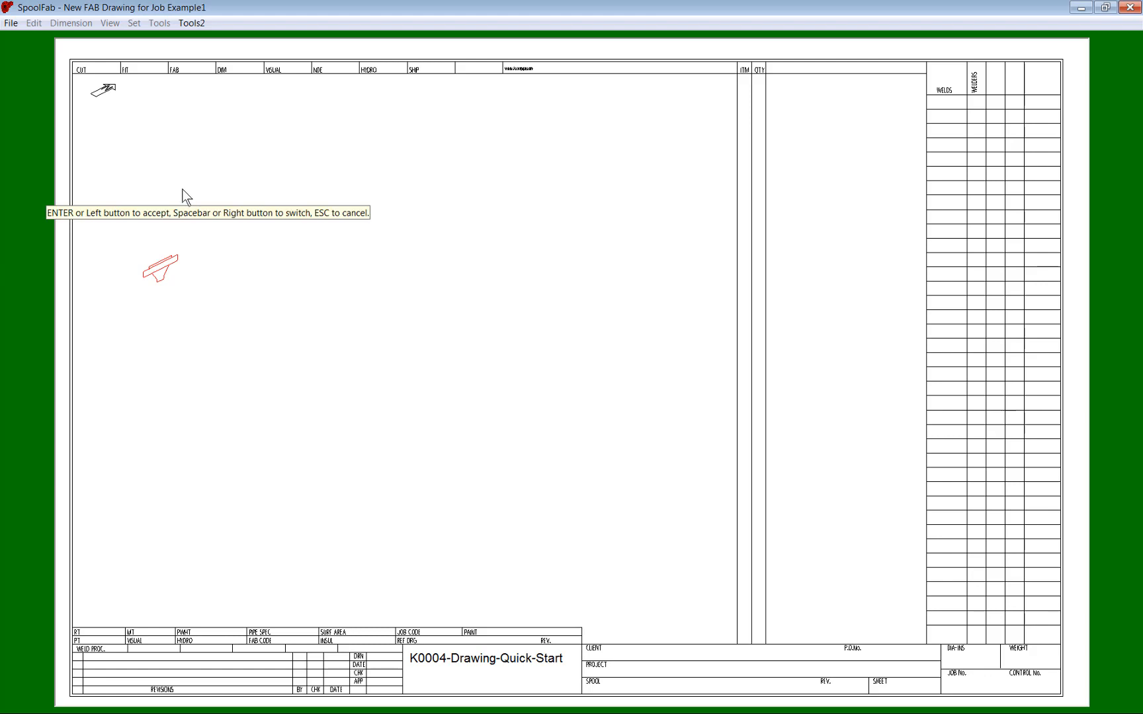
Accept the starting flange and draw a vertical 10 inch pipe running down from it
{"action": "left_click", "coordinate": [164, 180]}
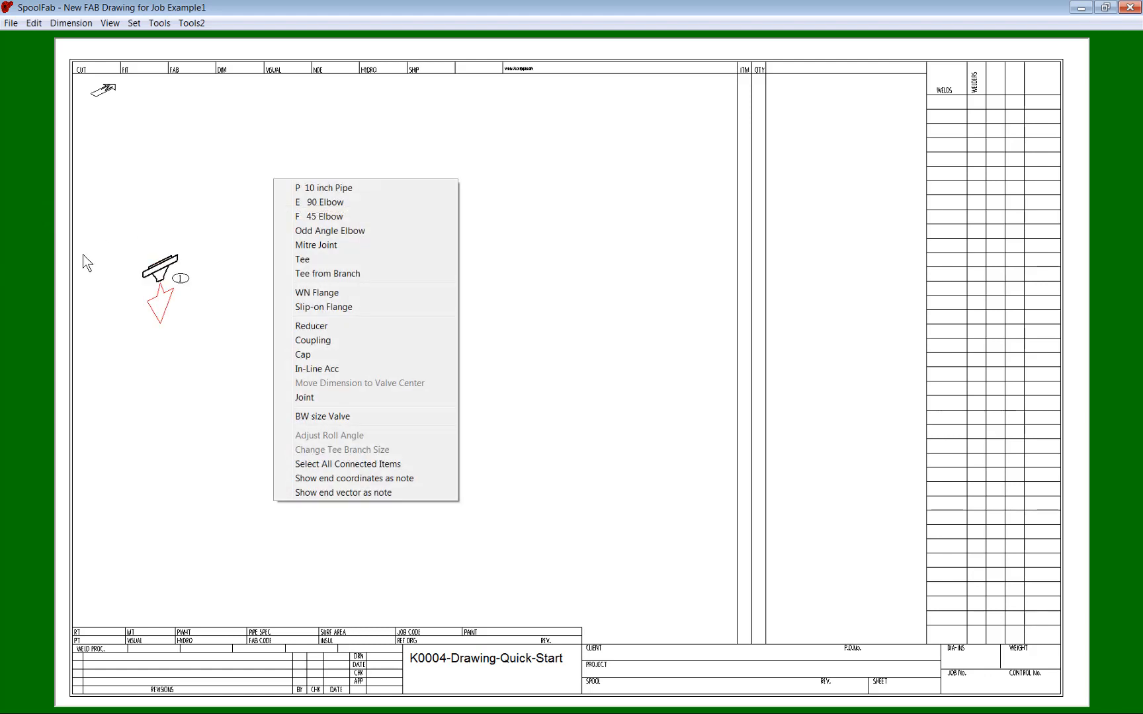
{"action": "left_click", "coordinate": [309, 189]}
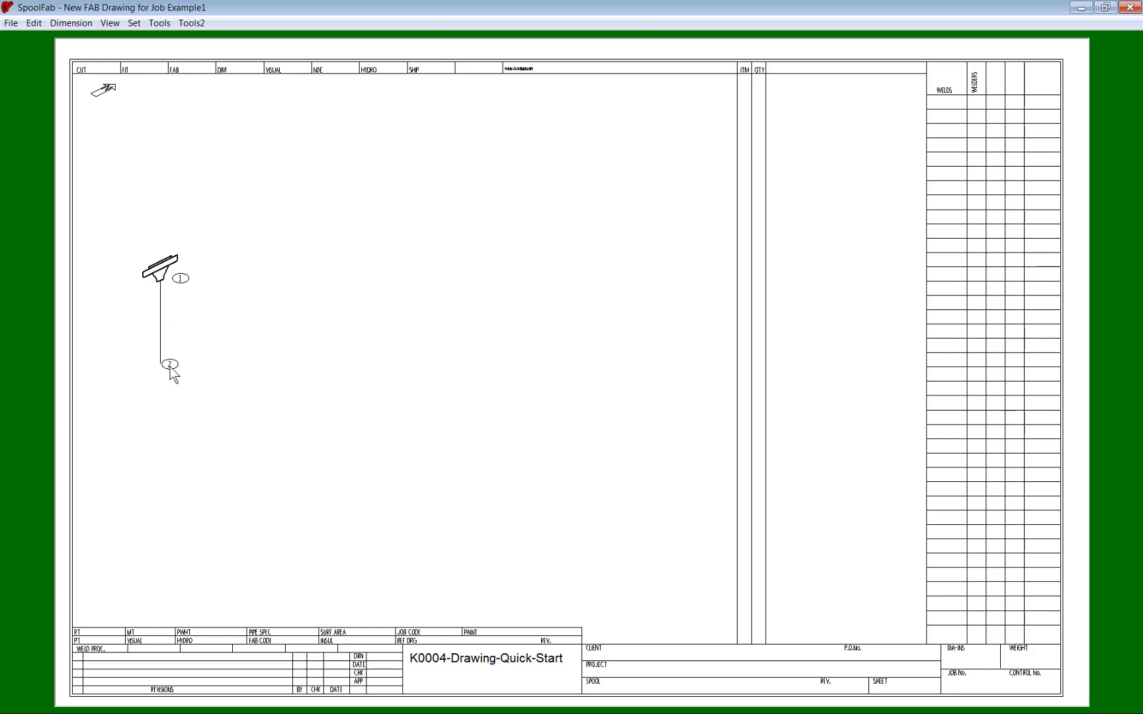
{"action": "left_click", "coordinate": [163, 499]}
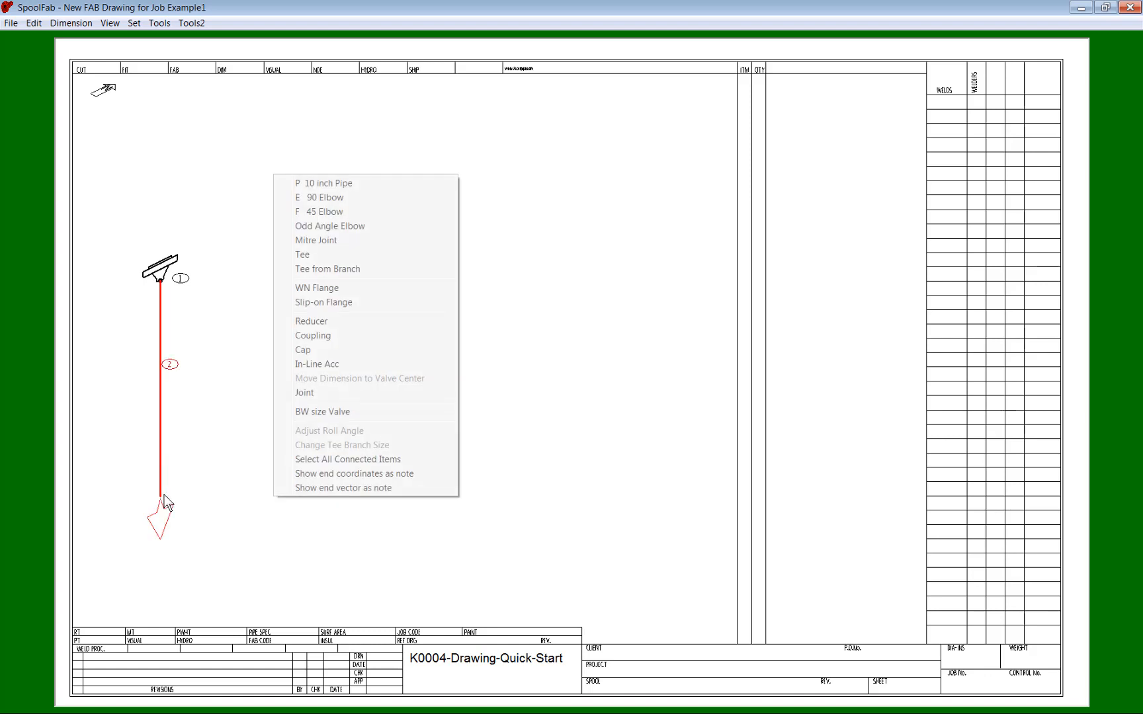
Add a 90 elbow turning north at the pipe's lower end and dimension the vertical run at 6'-5 3/4"
{"action": "left_click", "coordinate": [322, 198]}
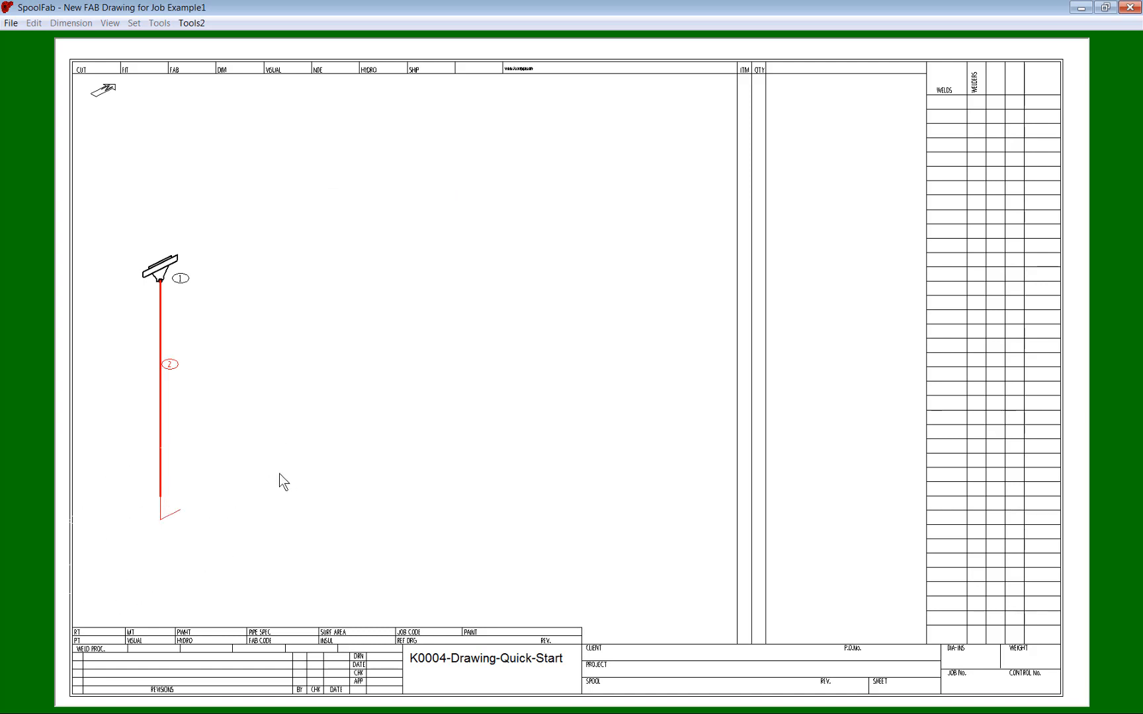
{"action": "left_click", "coordinate": [309, 398]}
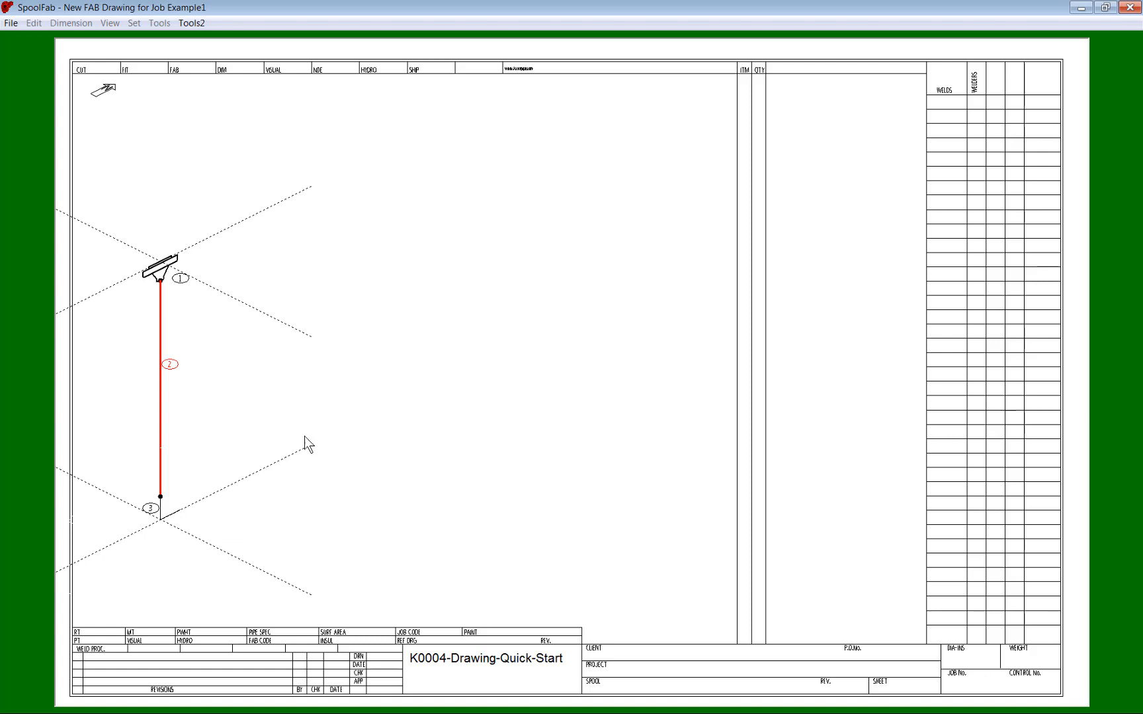
{"action": "left_click", "coordinate": [107, 288]}
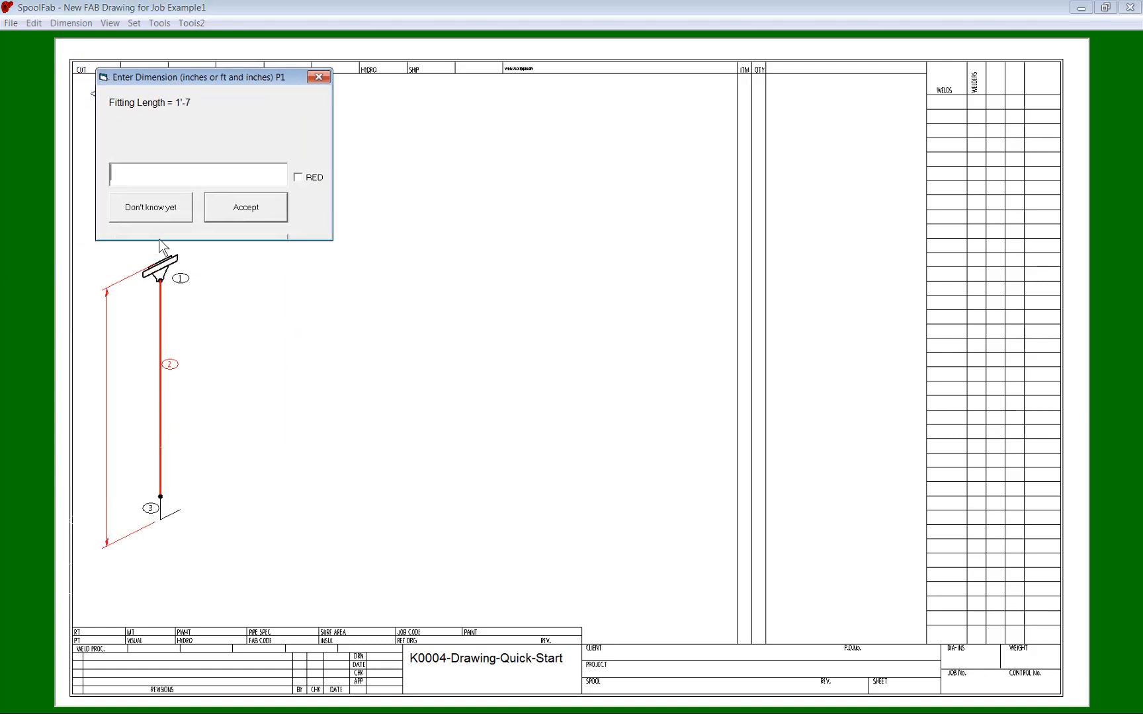
{"action": "type", "text": "6' 5 3/4"}
{"action": "key", "text": "Return"}
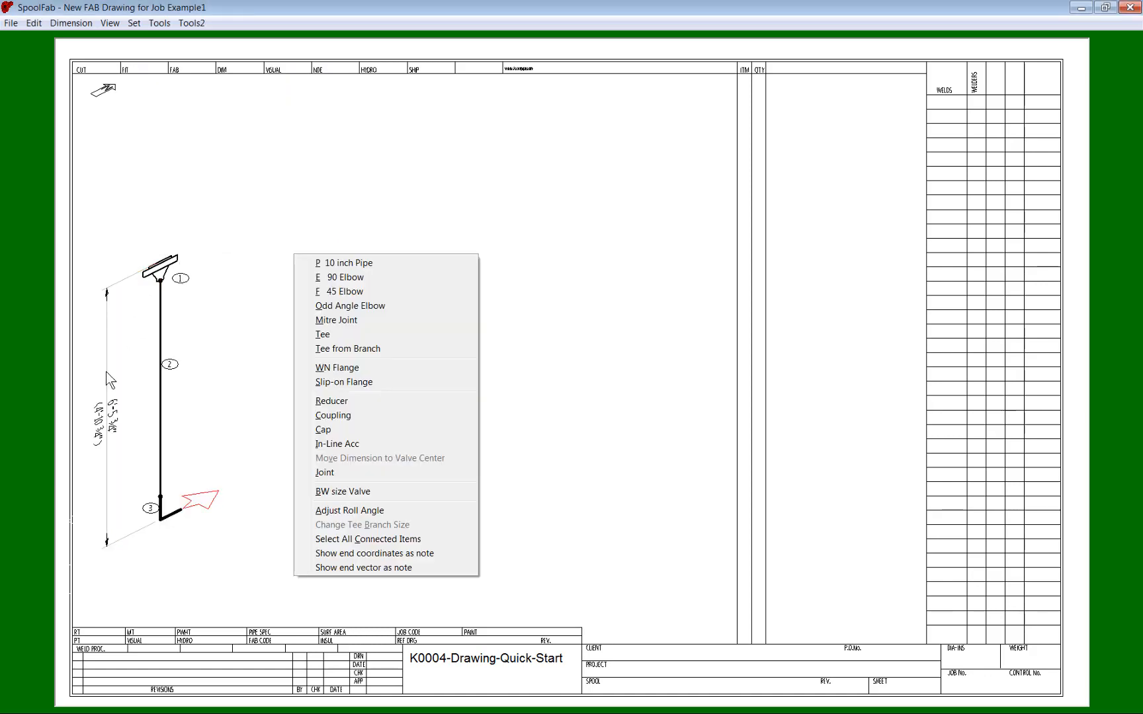
Draw a horizontal 10 inch pipe running north from the 90 elbow
{"action": "left_click", "coordinate": [341, 265]}
{"action": "left_click", "coordinate": [244, 506]}
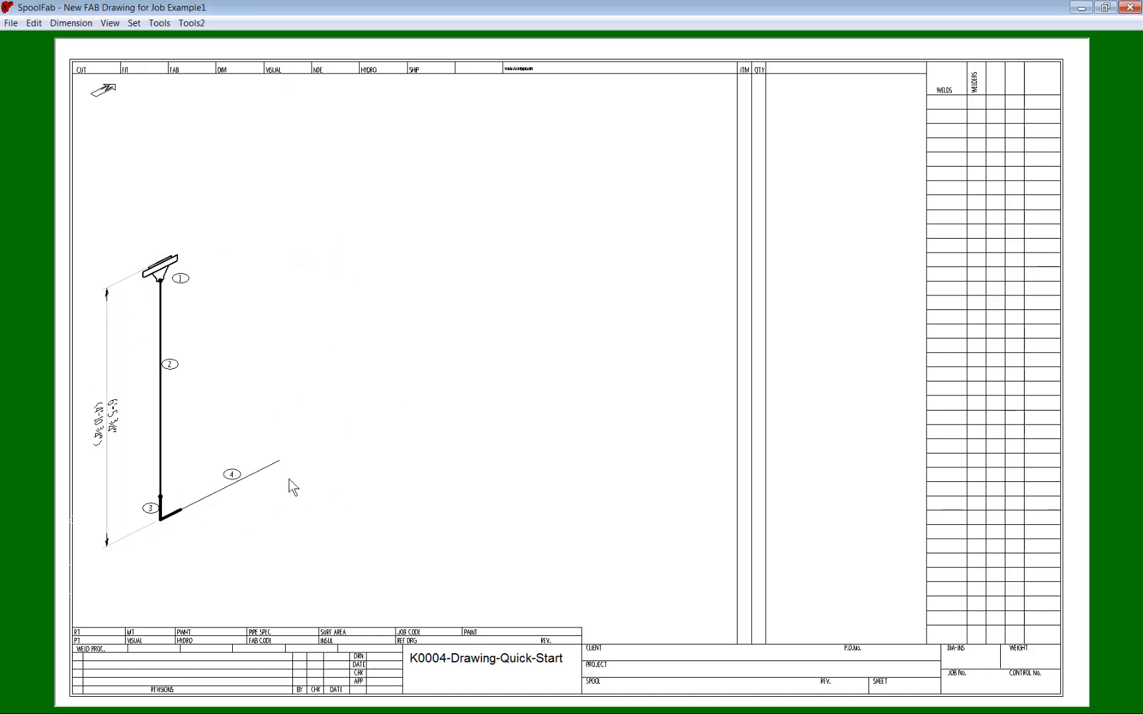
{"action": "left_click", "coordinate": [289, 480]}
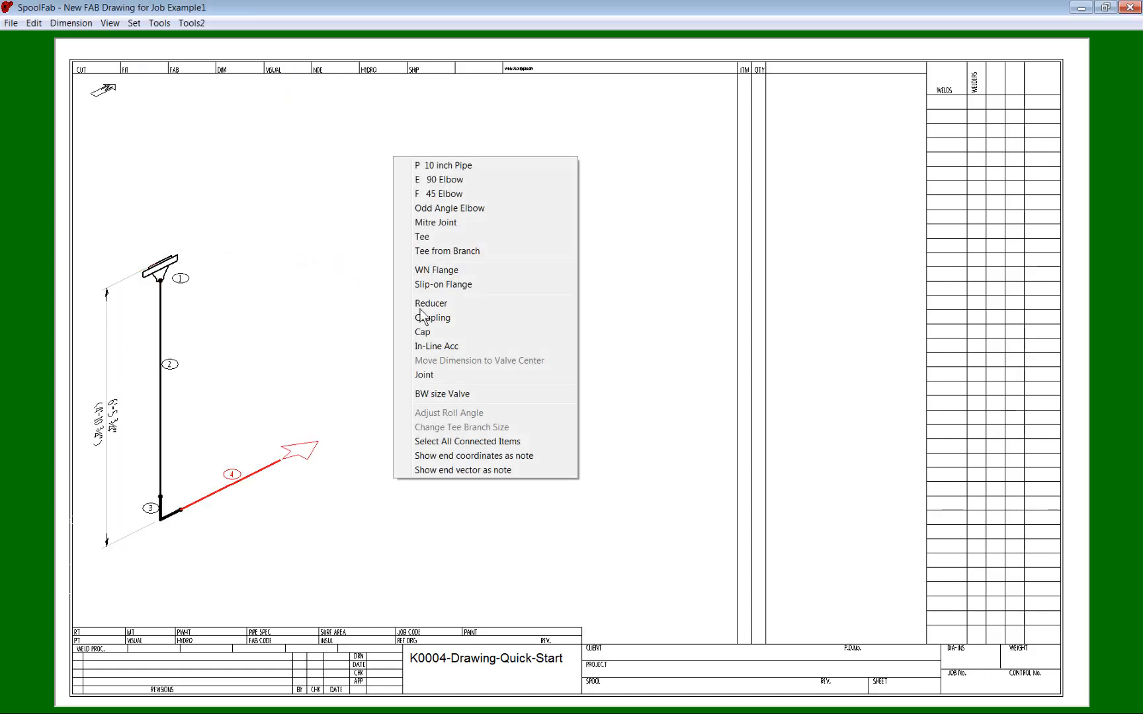
Add a 45 elbow rolled straight up at the horizontal pipe's end and dimension the run at 9'-6"
{"action": "left_click", "coordinate": [442, 194]}
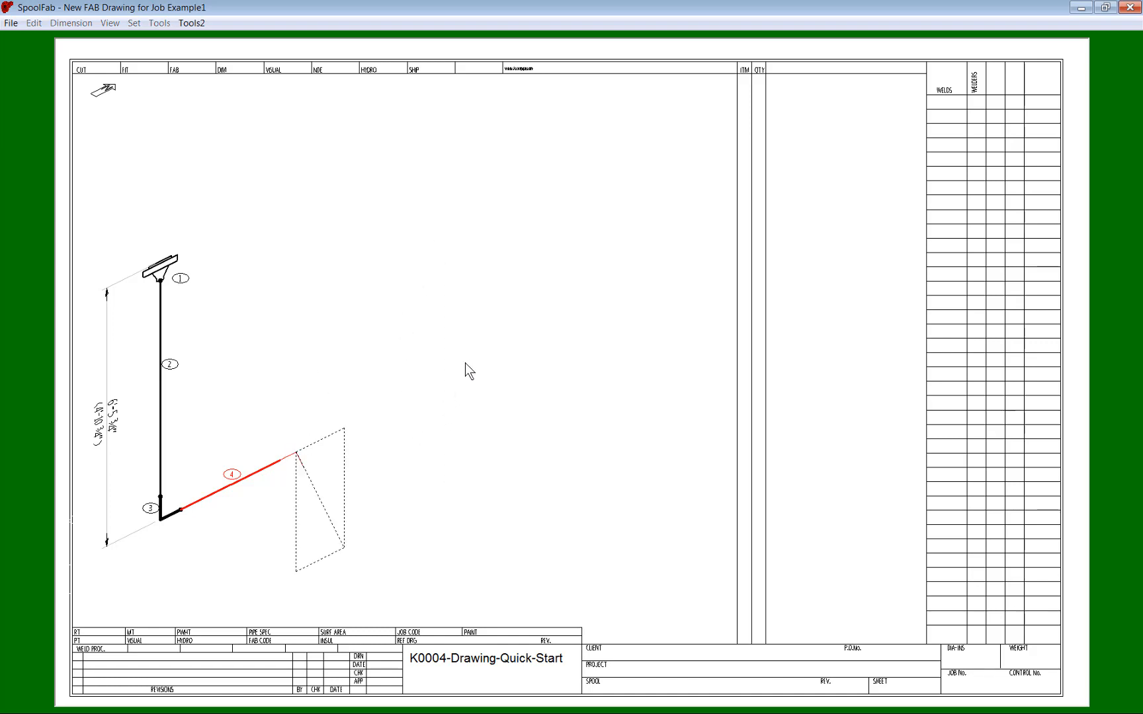
{"action": "scroll", "coordinate": [464, 363], "scroll_direction": "down", "scroll_amount": 5}
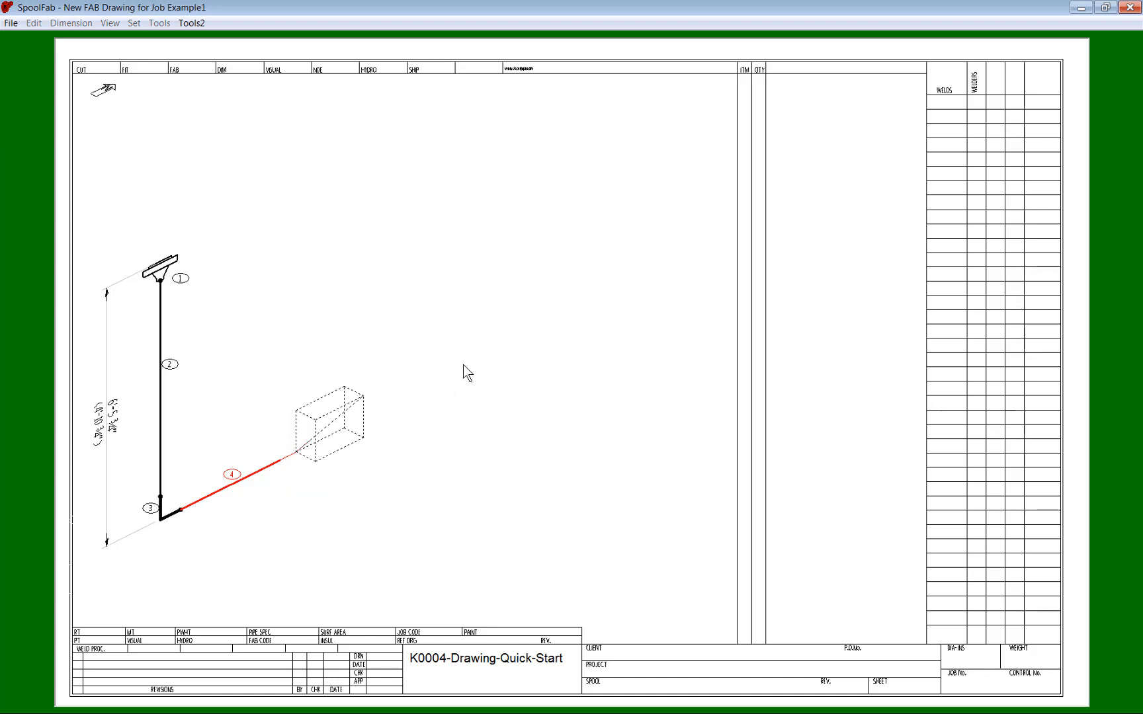
{"action": "scroll", "coordinate": [463, 365], "scroll_direction": "down", "scroll_amount": 4}
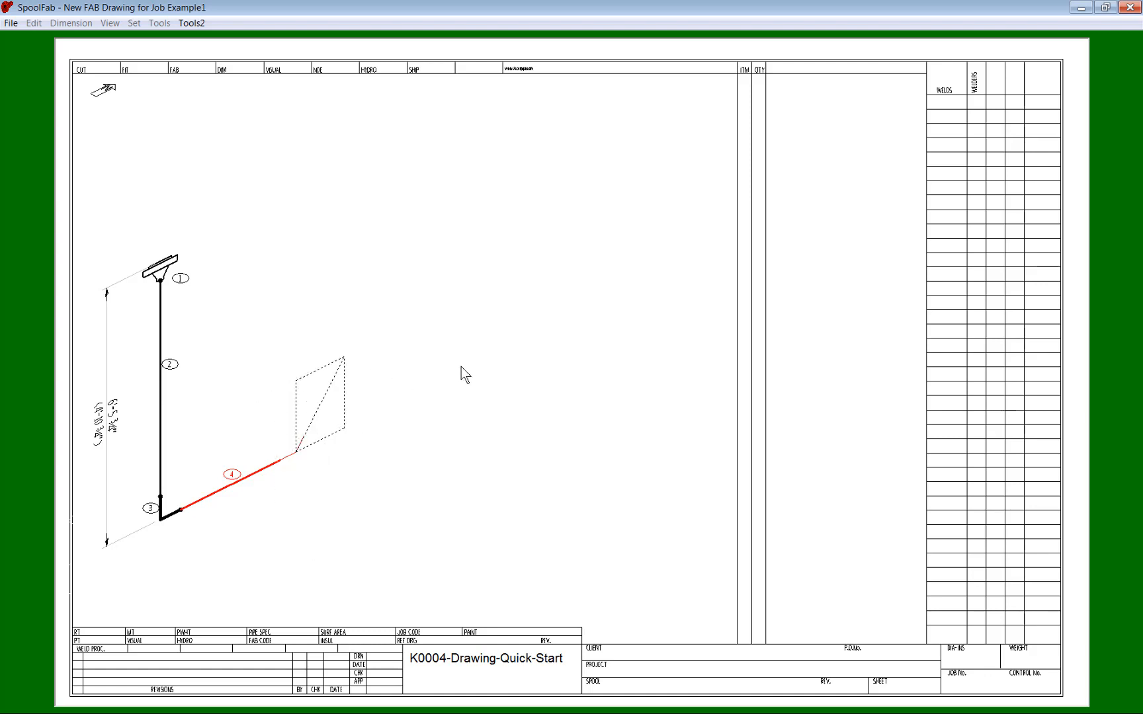
{"action": "left_click", "coordinate": [508, 306]}
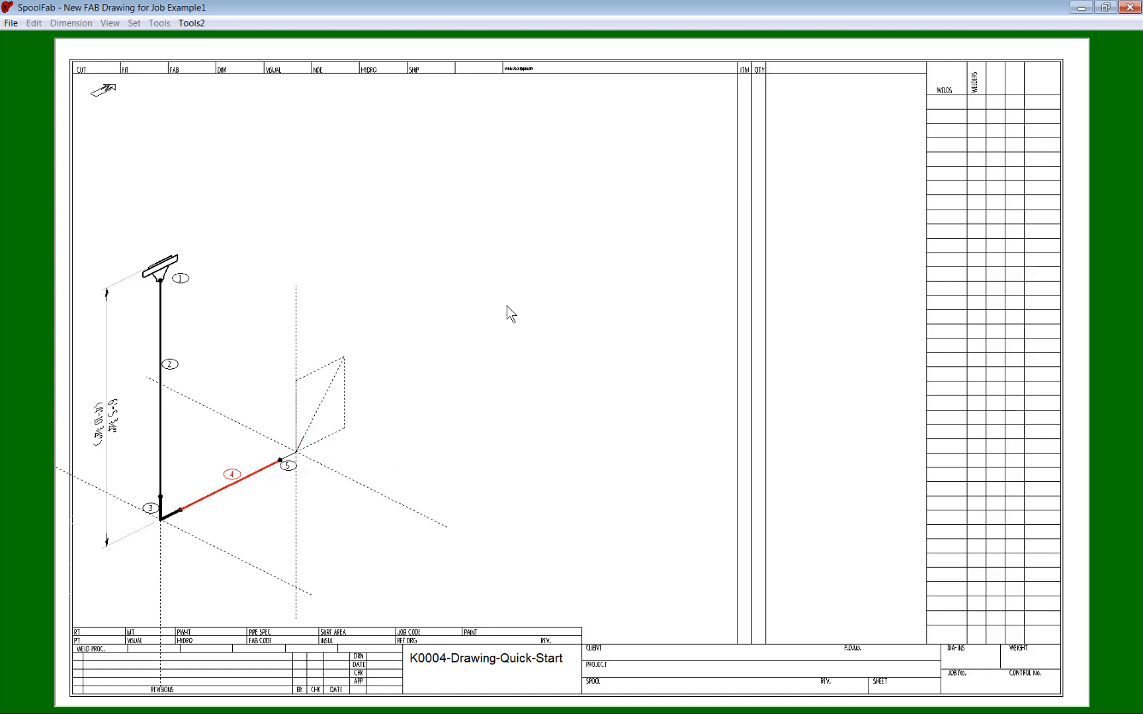
{"action": "left_click", "coordinate": [299, 512]}
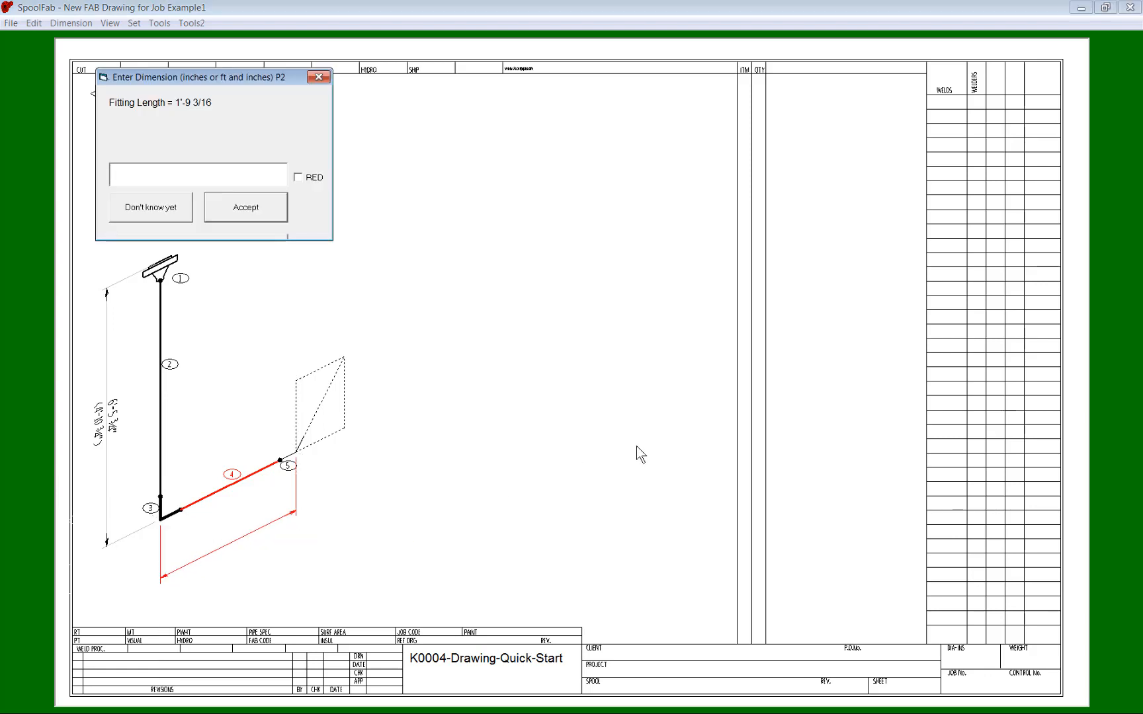
{"action": "type", "text": "9"}
{"action": "type", "text": "'-6"}
{"action": "key", "text": "Return"}
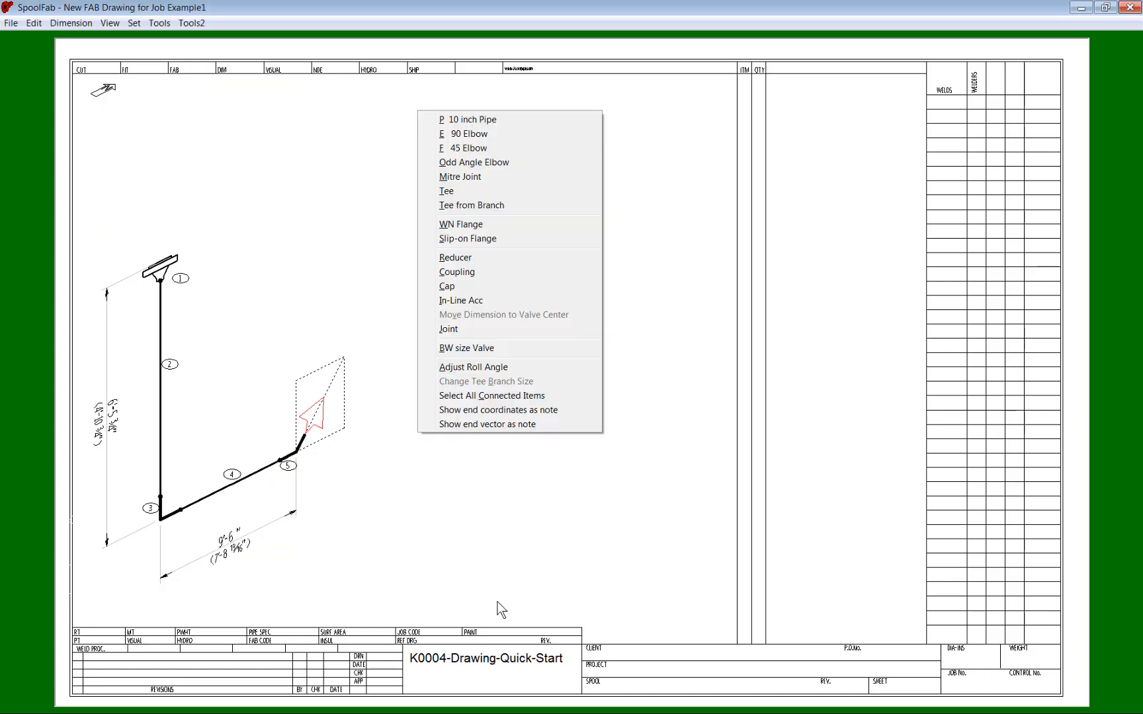
Extend the sloped run with a 10 inch pipe ending in a 45 elbow back to horizontal, dimensioned at 56 inches
{"action": "left_click", "coordinate": [457, 120]}
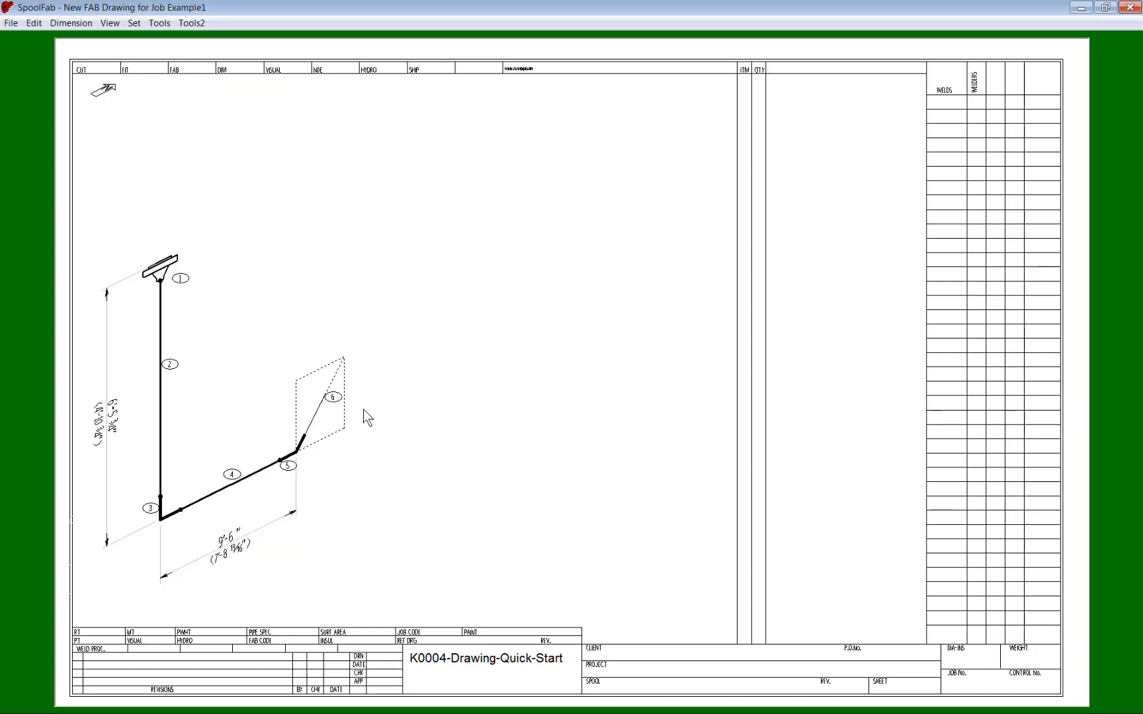
{"action": "left_click", "coordinate": [380, 332]}
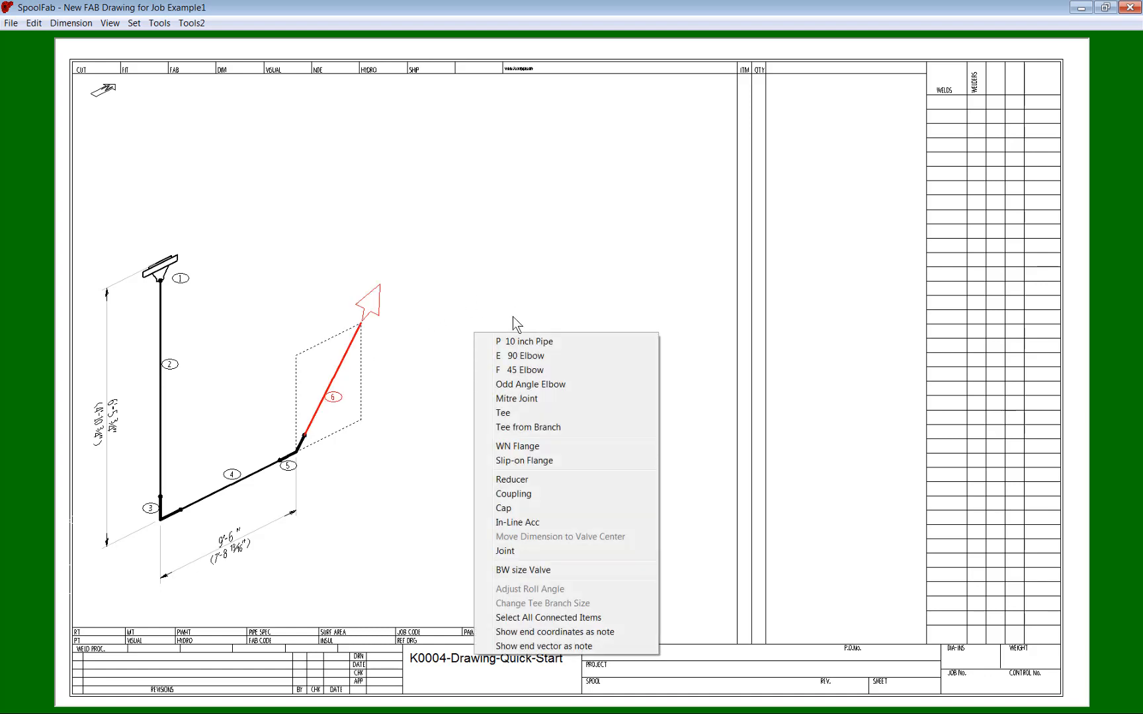
{"action": "left_click", "coordinate": [519, 370]}
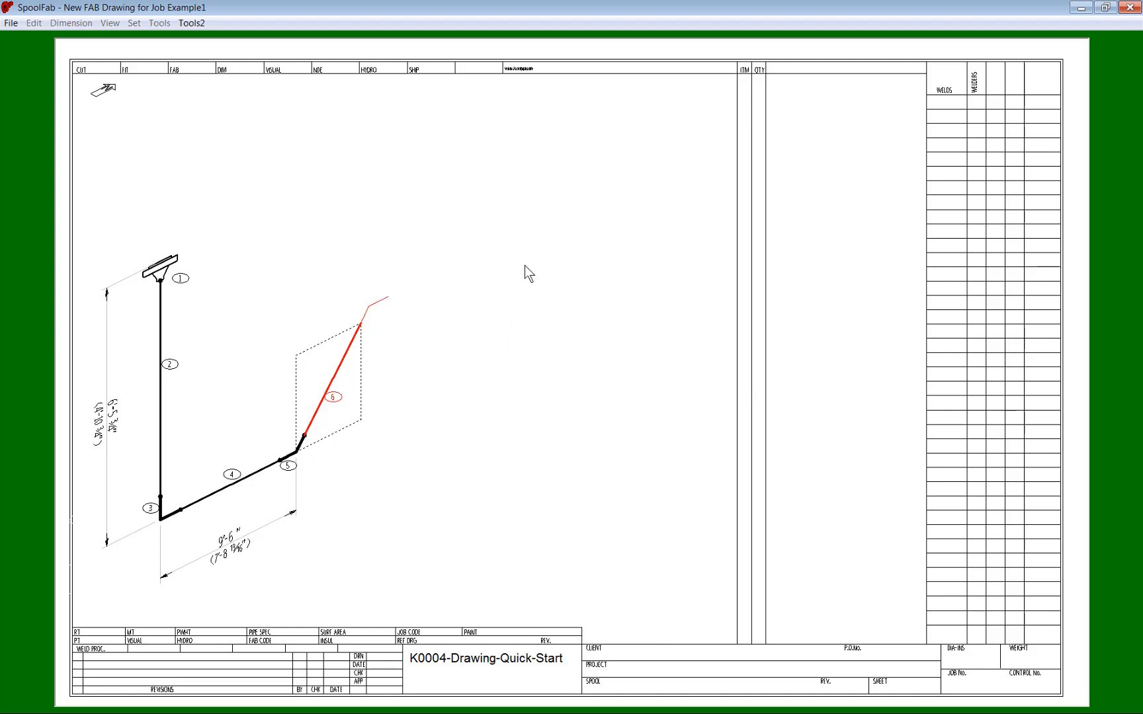
{"action": "left_click", "coordinate": [308, 314]}
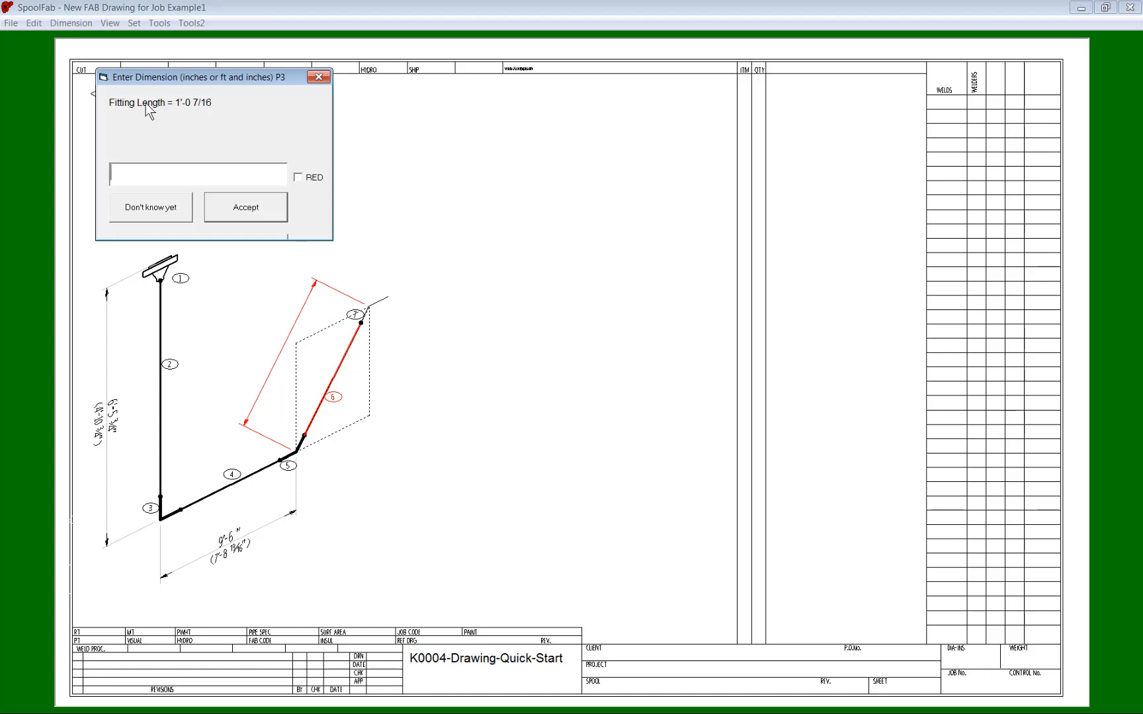
{"action": "type", "text": "56"}
{"action": "key", "text": "Return"}
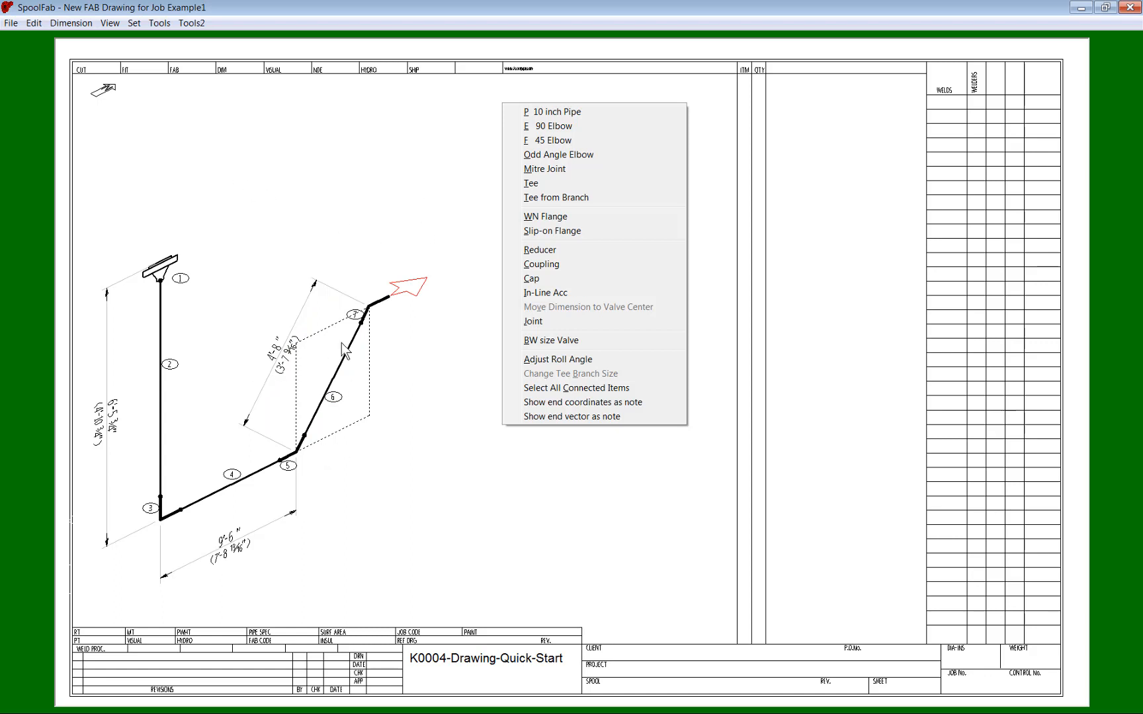
Draw a horizontal 10 inch pipe ending in a straight tee with its branch down, and dimension the run at 120 inches
{"action": "left_click", "coordinate": [547, 113]}
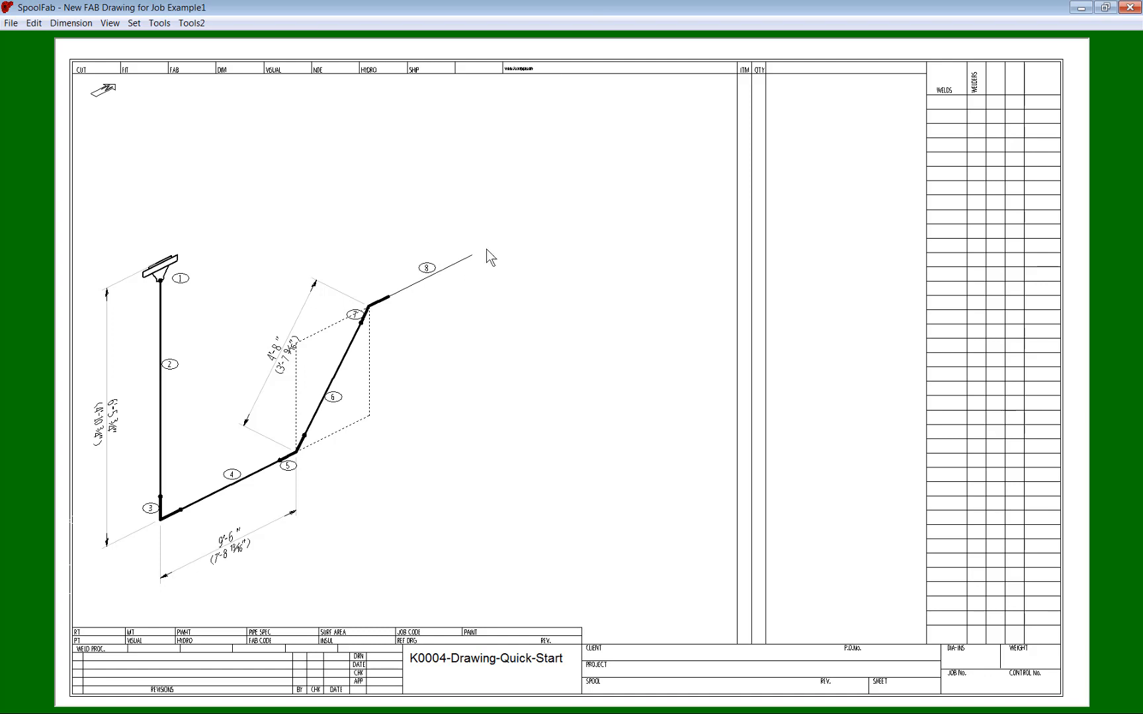
{"action": "left_click", "coordinate": [512, 240]}
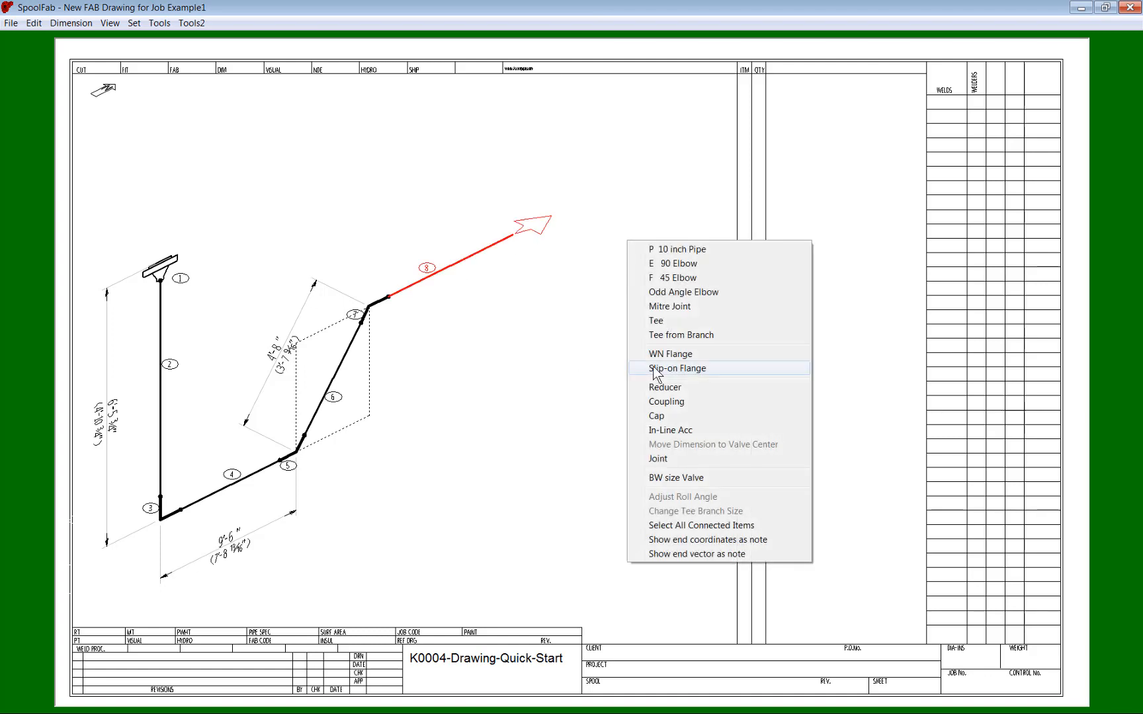
{"action": "left_click", "coordinate": [667, 319]}
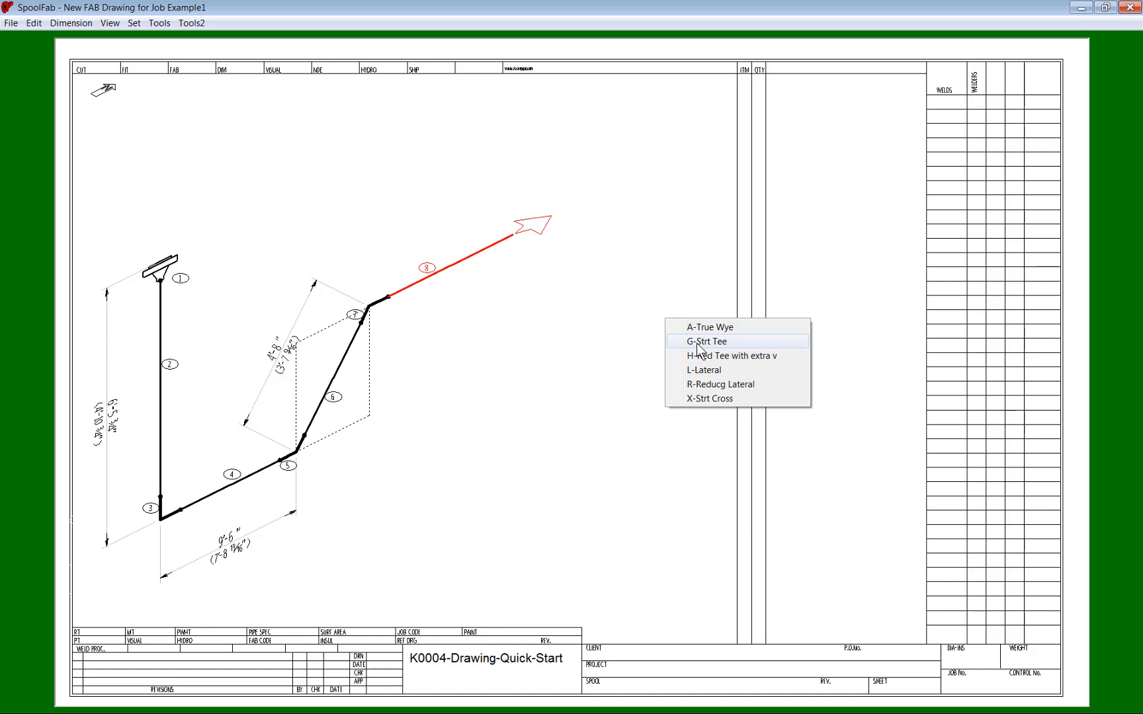
{"action": "left_click", "coordinate": [697, 347]}
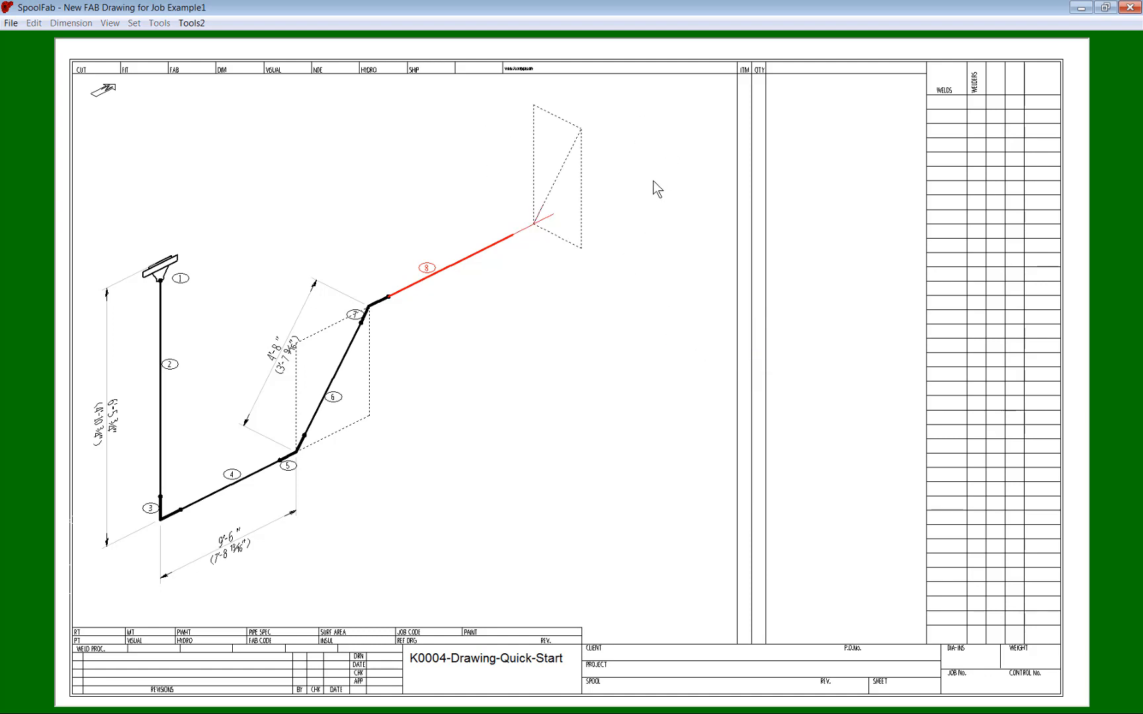
{"action": "scroll", "coordinate": [654, 181], "scroll_direction": "down", "scroll_amount": 1}
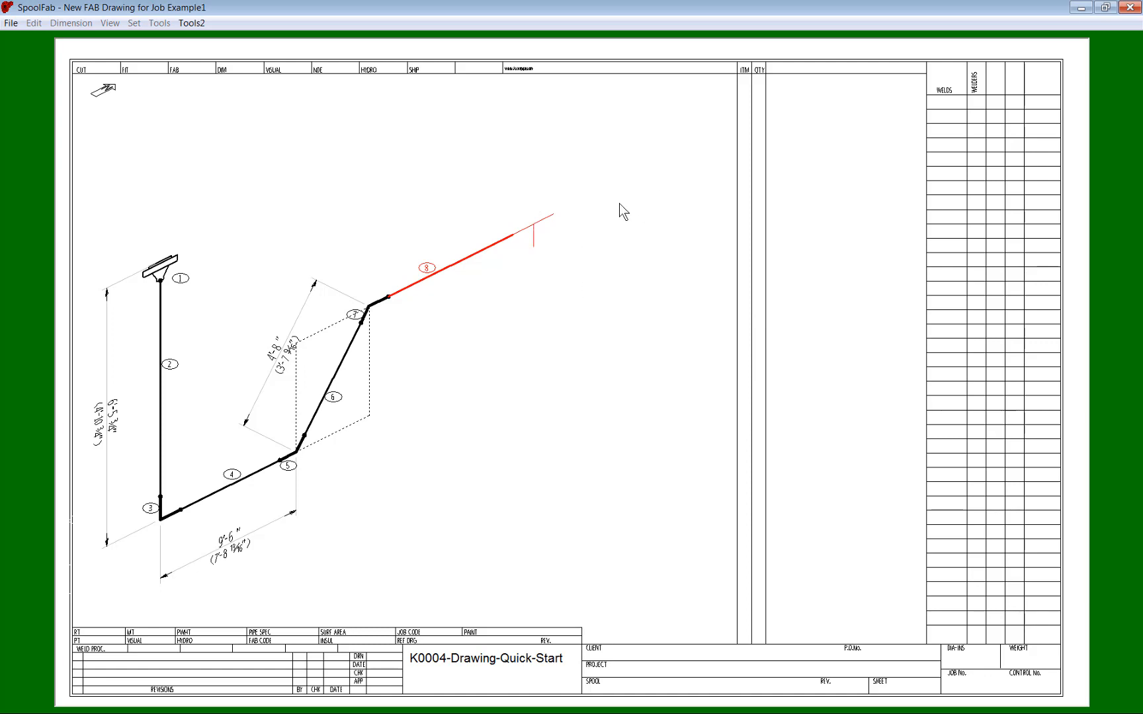
{"action": "left_click", "coordinate": [533, 146]}
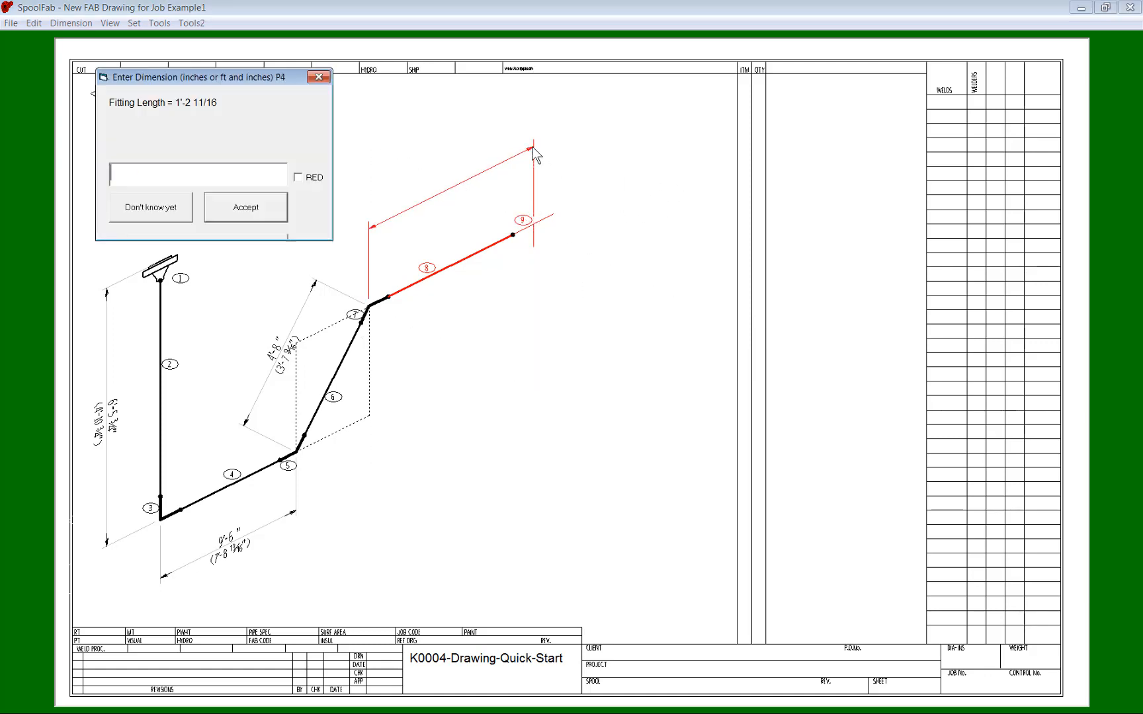
{"action": "type", "text": "120"}
{"action": "key", "text": "Return"}
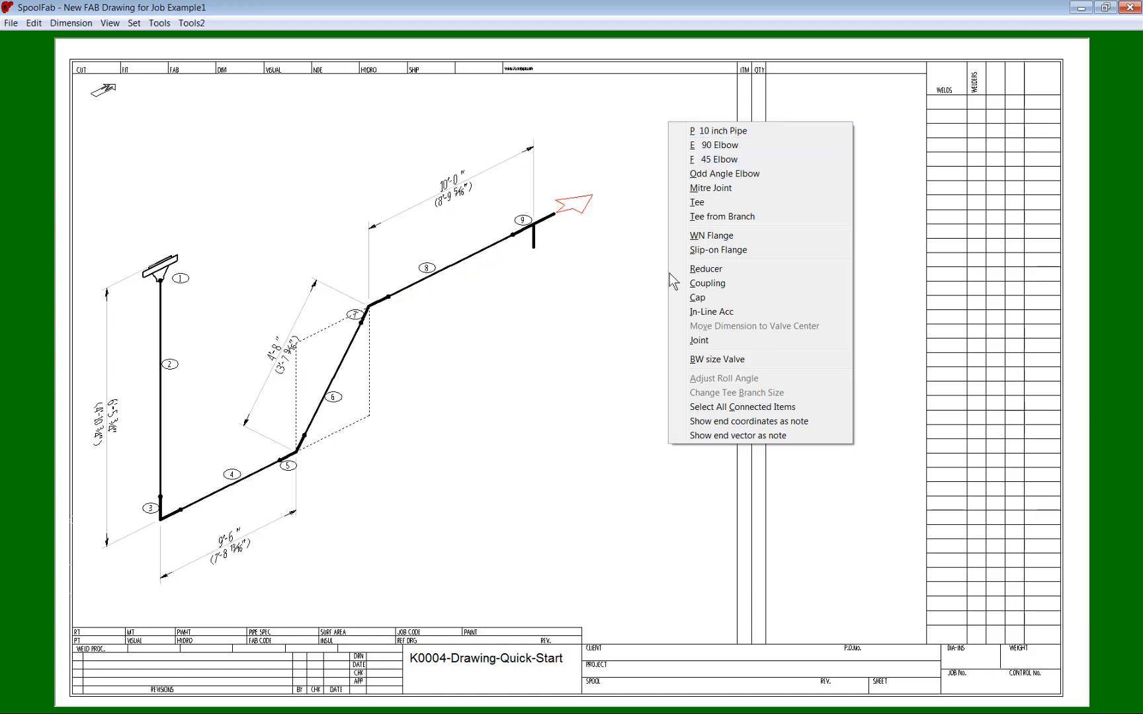
Add a Weld Neck flange to the tee's through end and place its dimension in line with the 10'-0" one
{"action": "left_click", "coordinate": [701, 236]}
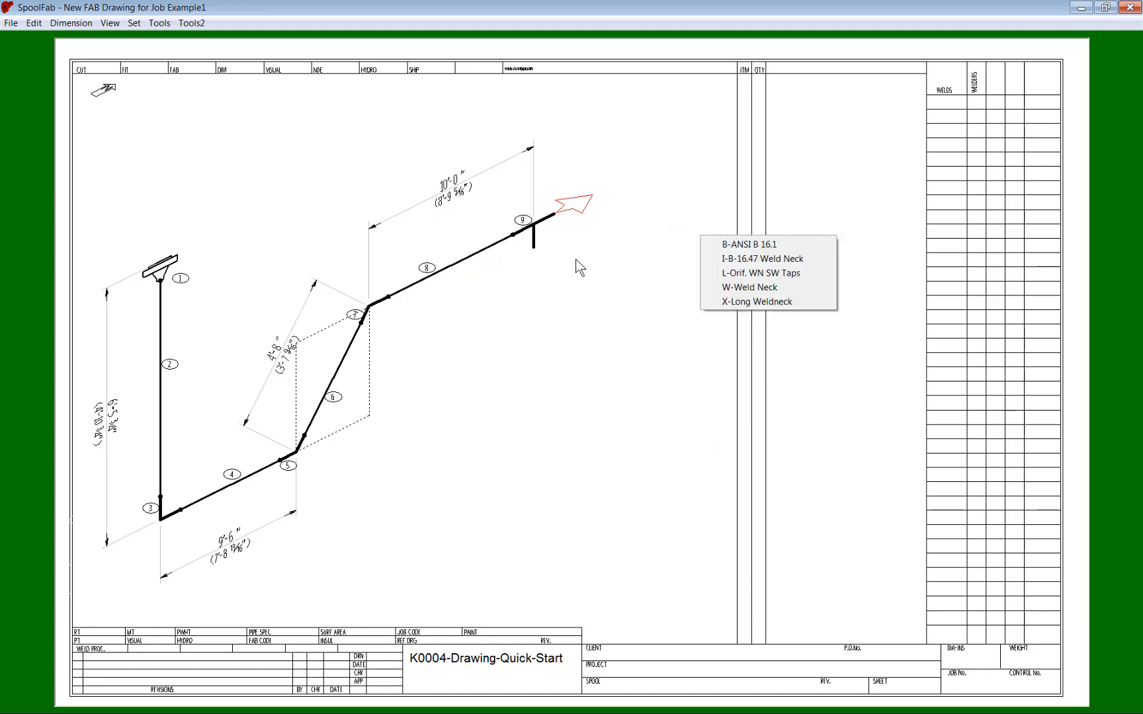
{"action": "left_click", "coordinate": [746, 289]}
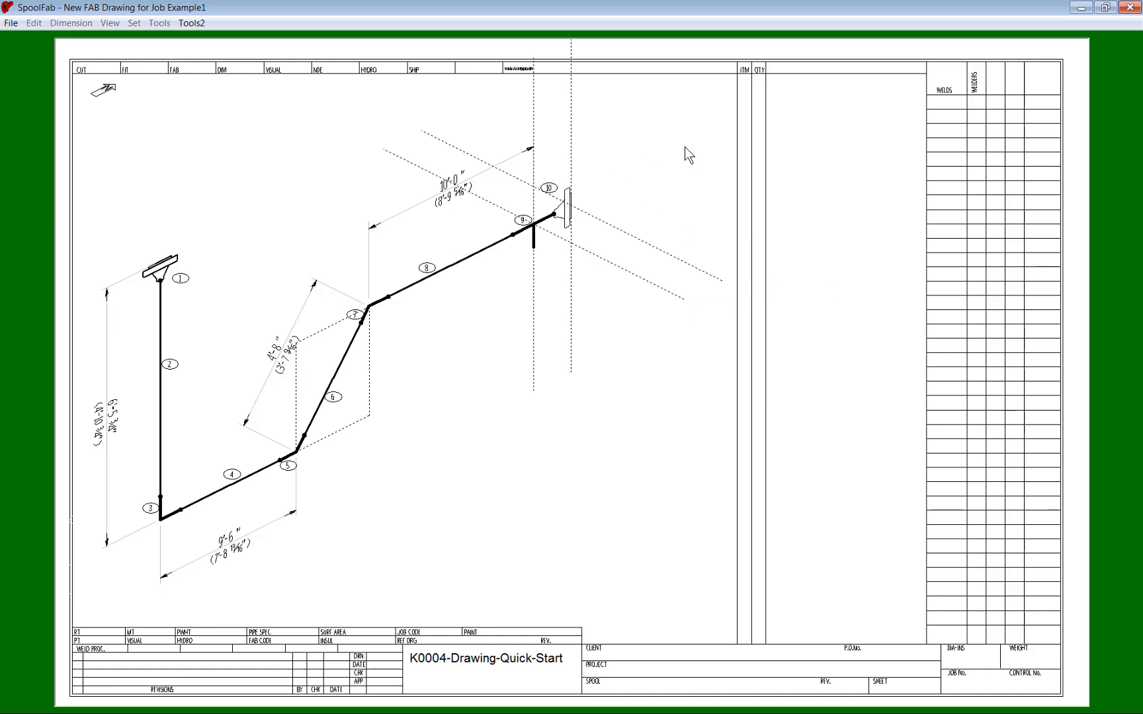
{"action": "left_click", "coordinate": [572, 128]}
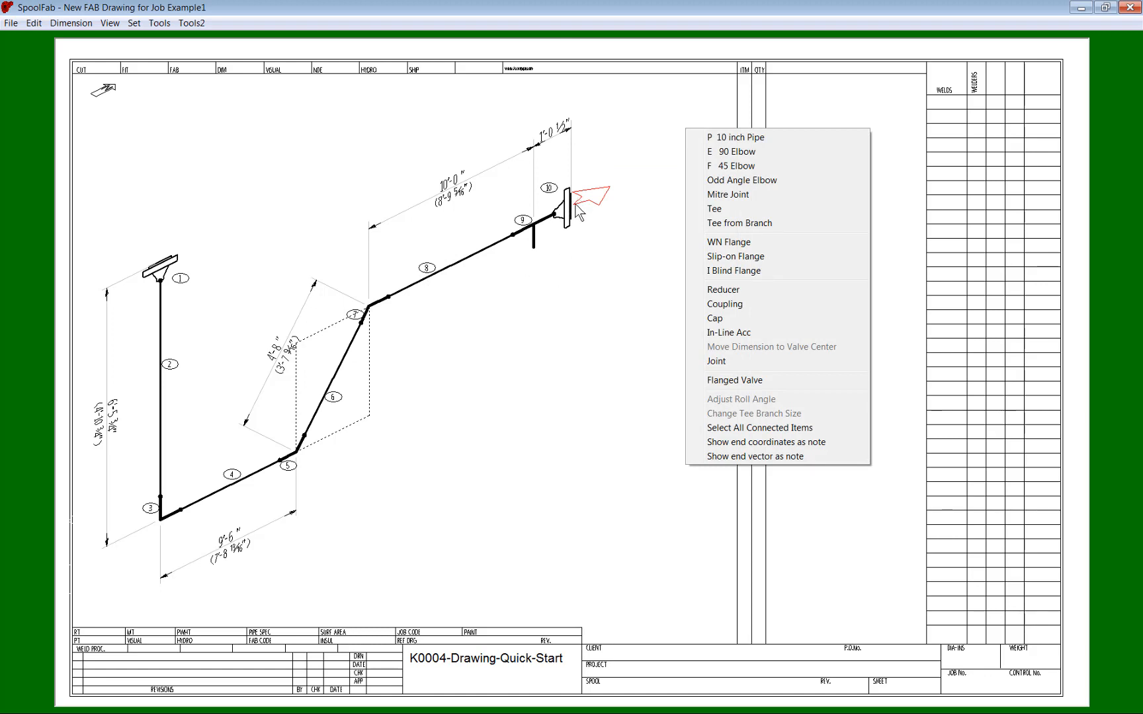
Attach a concentric reducer to the tee's downward branch, changing the line size to 12 inch
{"action": "right_click", "coordinate": [534, 251]}
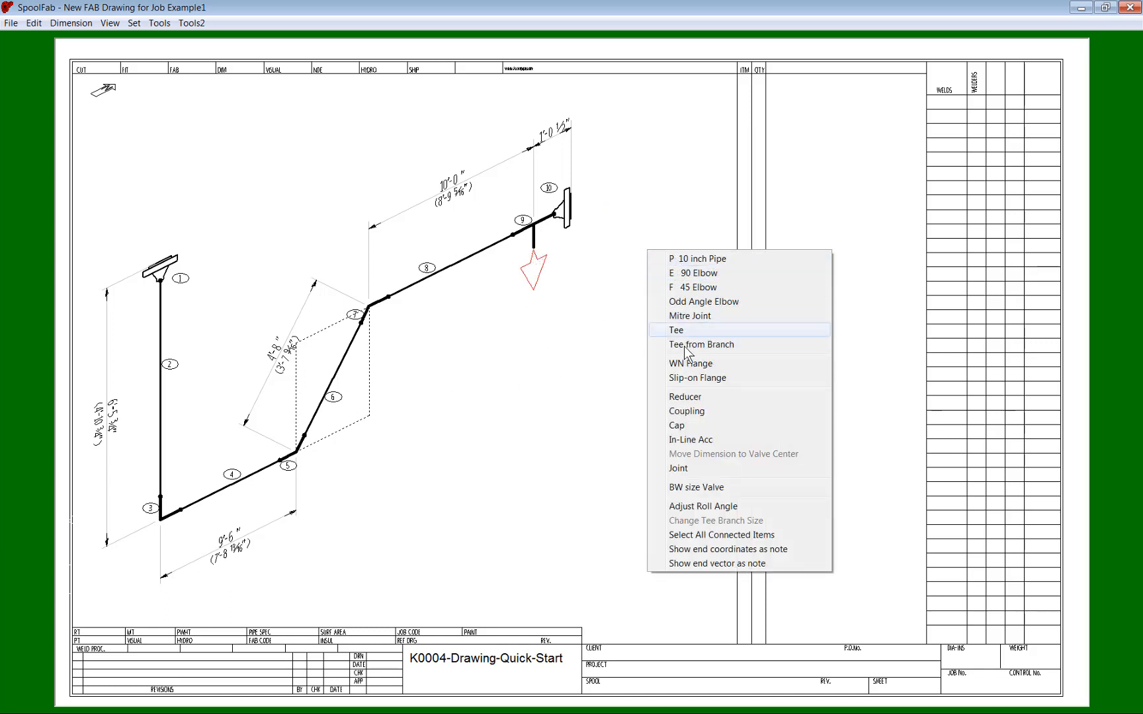
{"action": "left_click", "coordinate": [673, 399]}
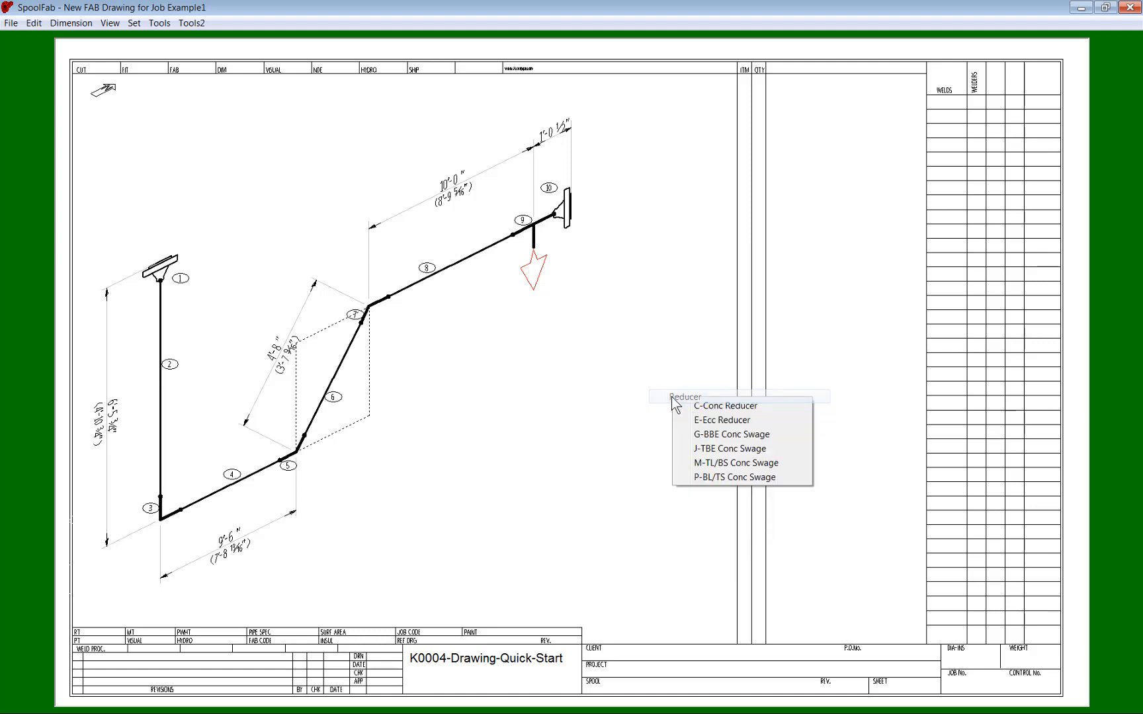
{"action": "left_click", "coordinate": [688, 405]}
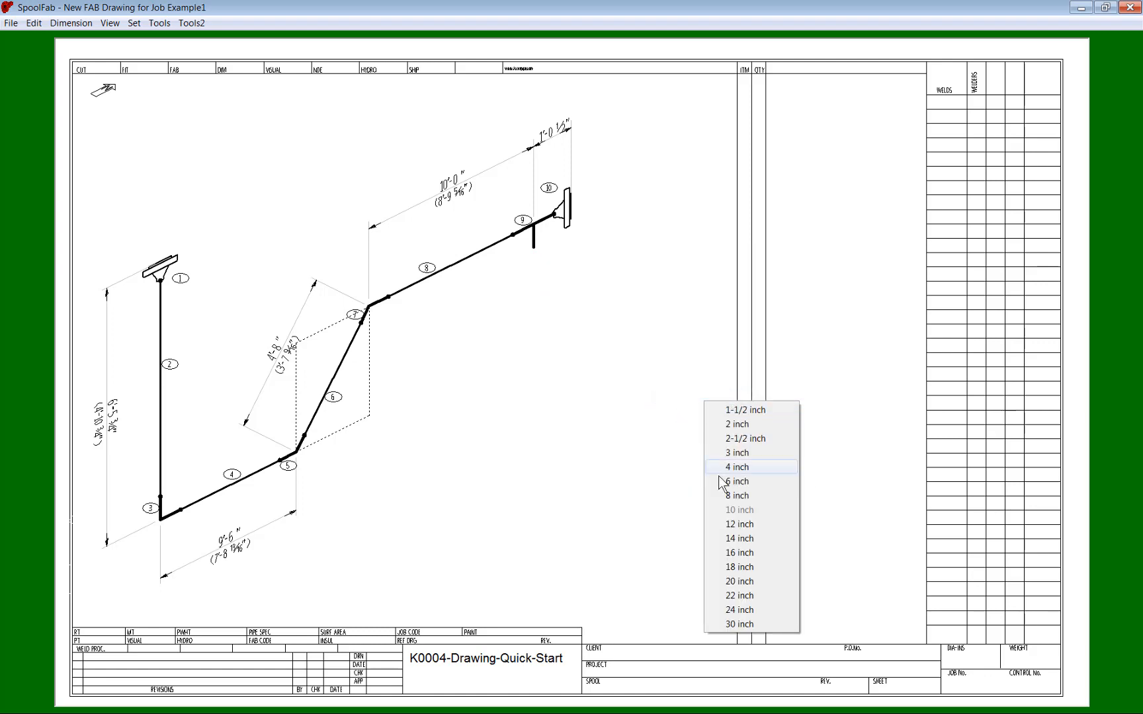
{"action": "left_click", "coordinate": [738, 524]}
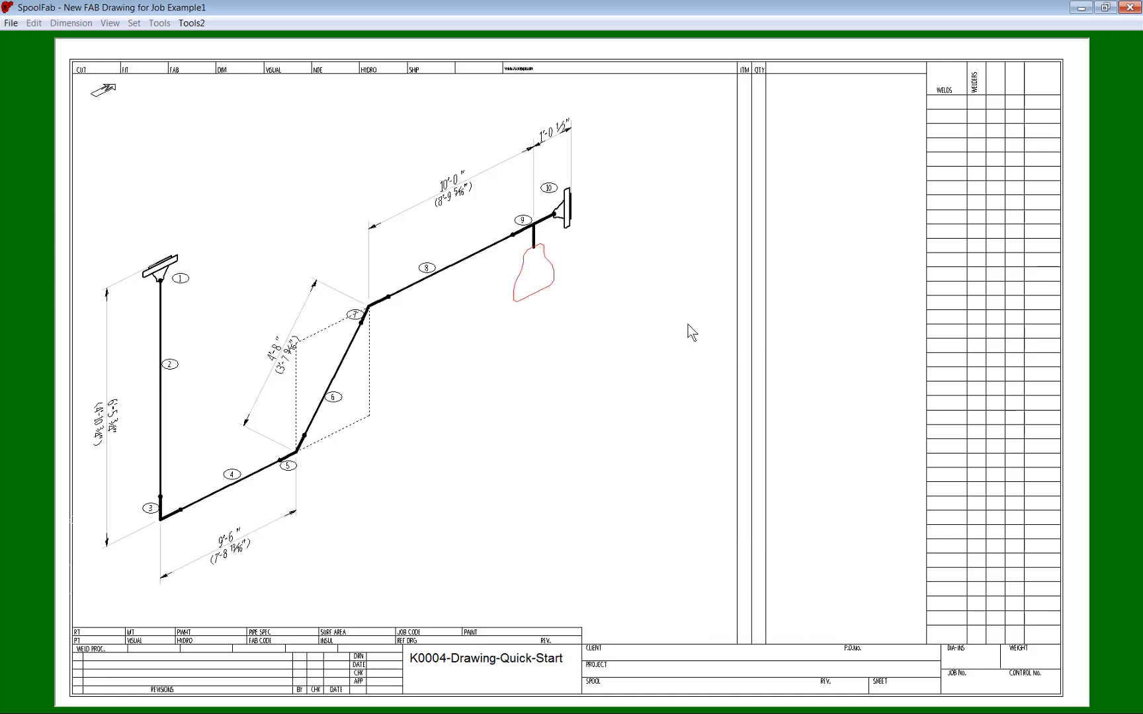
{"action": "left_click", "coordinate": [555, 387]}
Extend the reducer downward with a 12 inch pipe ending in a 90 elbow, and dimension the drop from the tee at 45 inches
{"action": "left_click", "coordinate": [678, 396]}
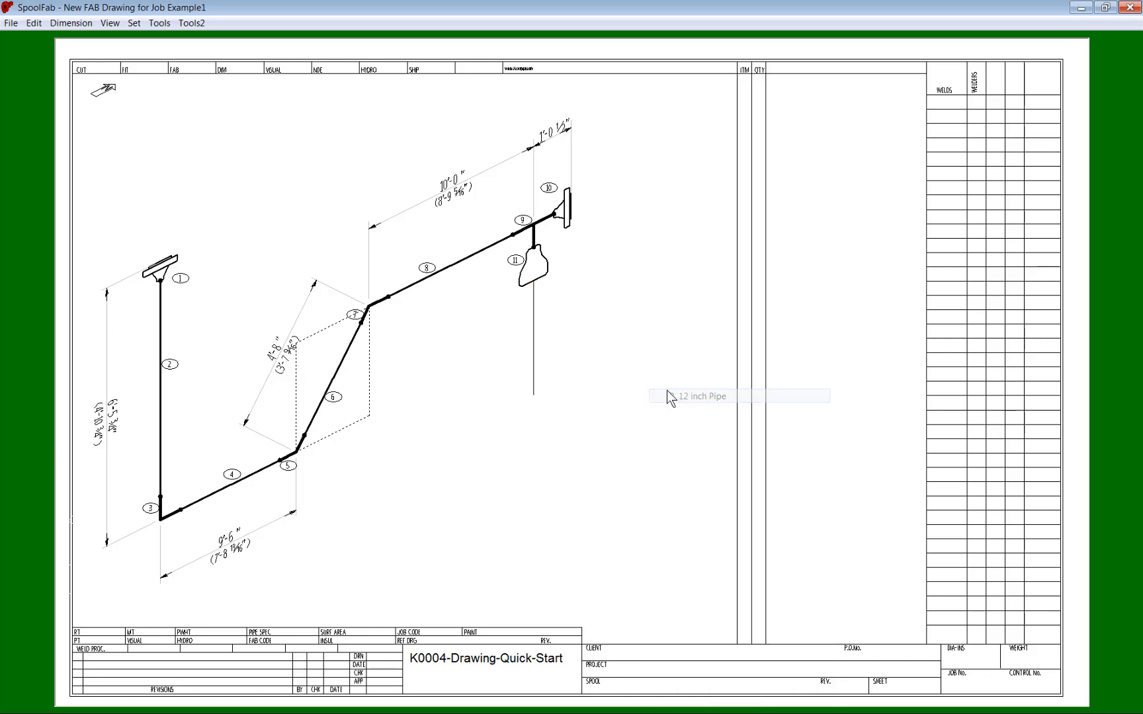
{"action": "left_click", "coordinate": [597, 396]}
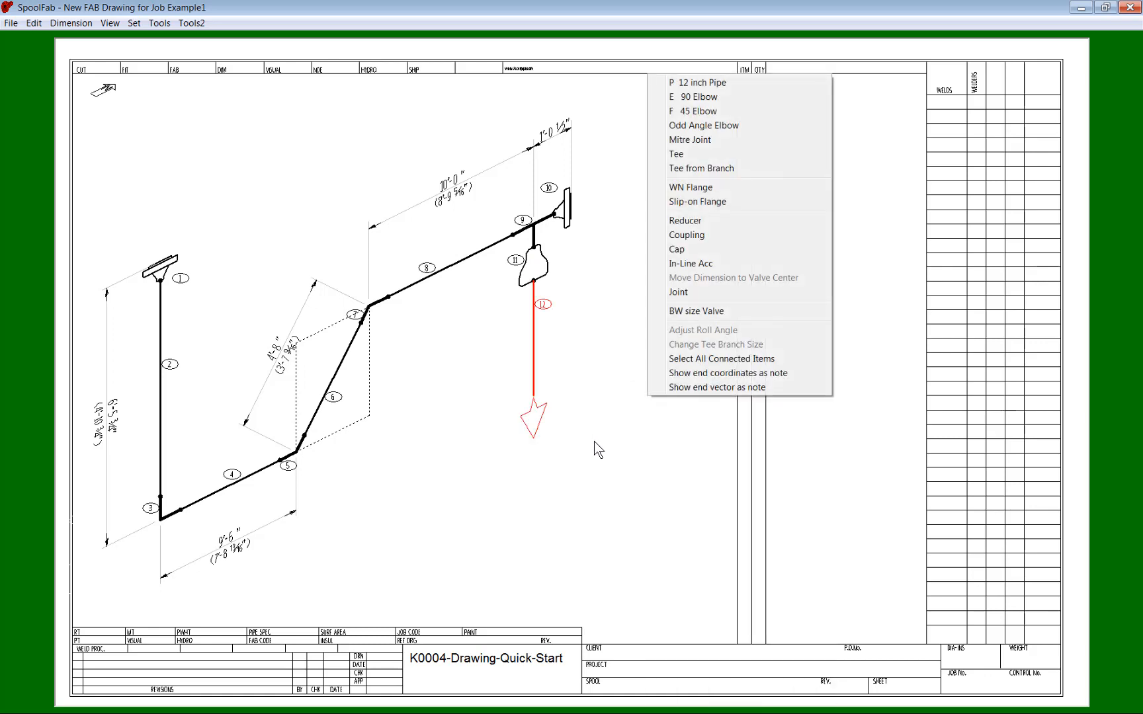
{"action": "left_click", "coordinate": [681, 97]}
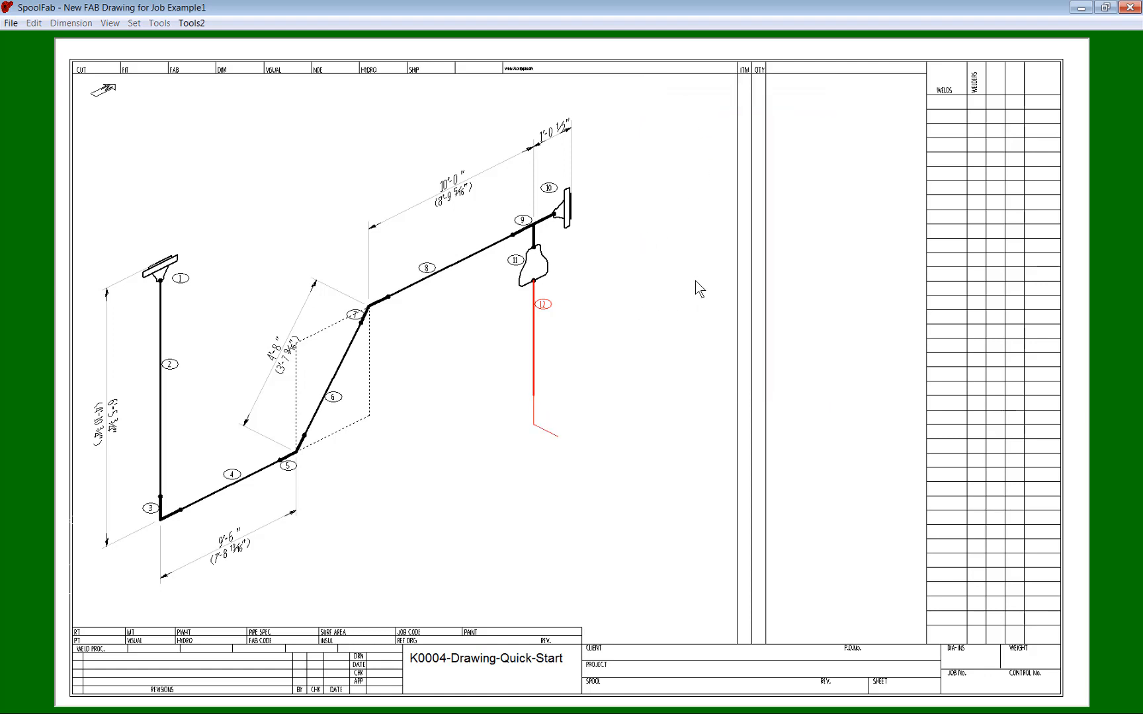
{"action": "left_click", "coordinate": [576, 250]}
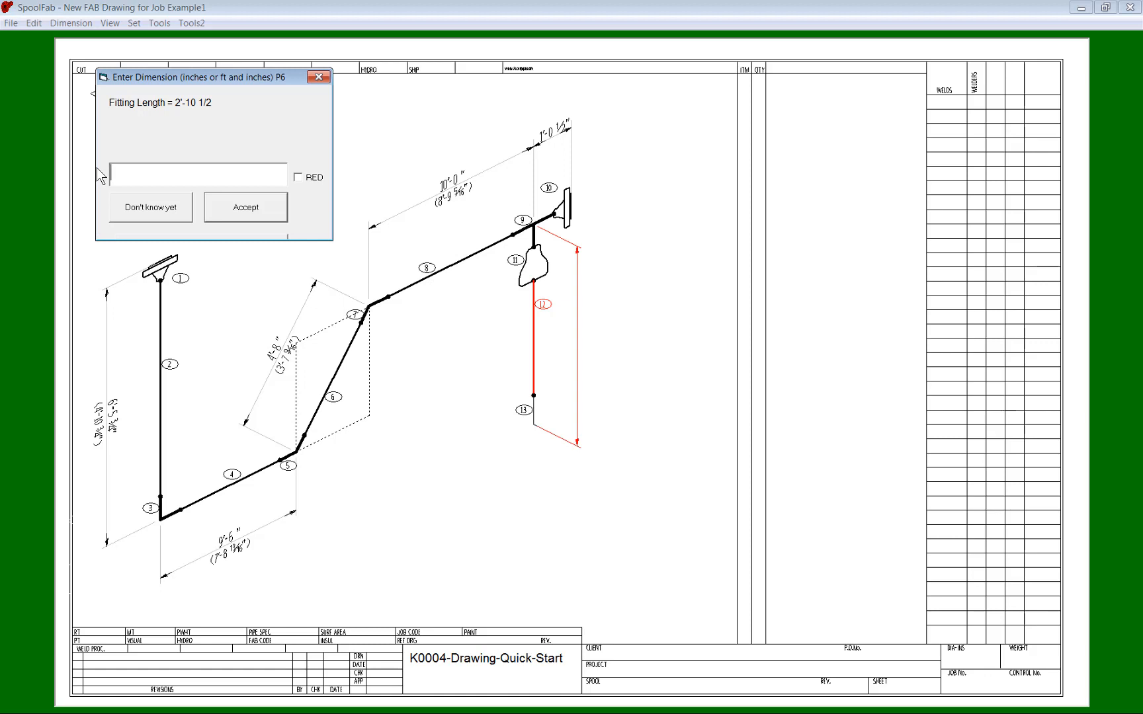
{"action": "type", "text": "45"}
{"action": "key", "text": "Return"}
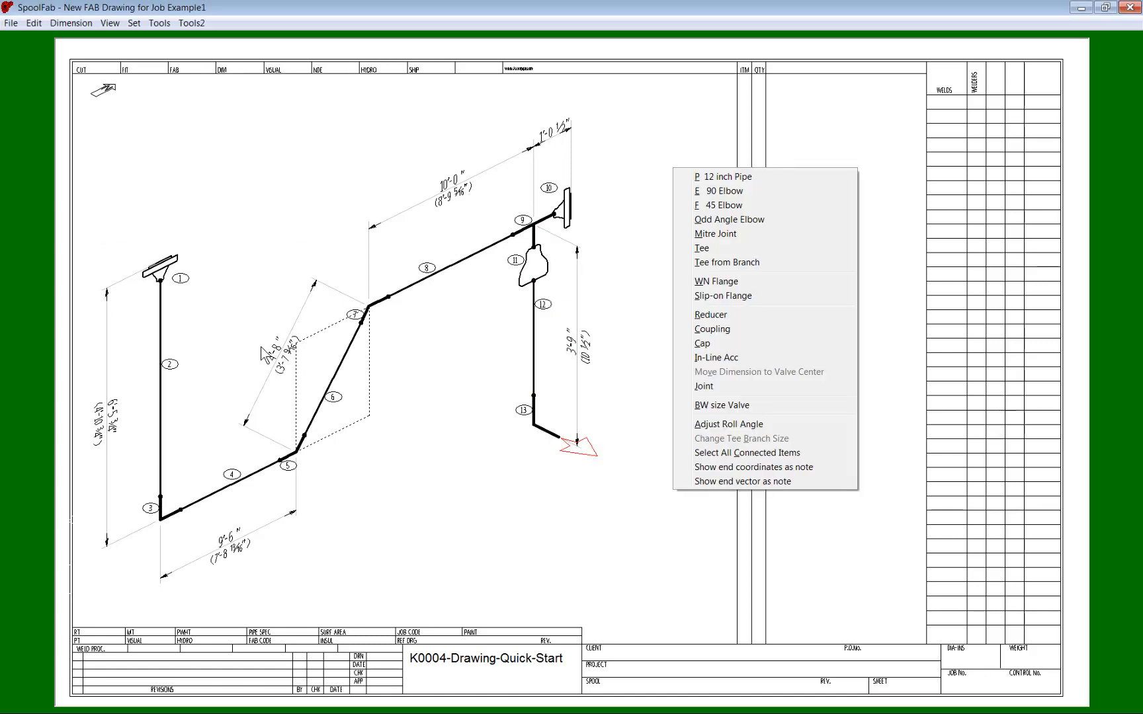
Generate the spool's bill of materials and save the drawing with the proposed control number, leaving the other details blank
{"action": "left_click", "coordinate": [23, 271]}
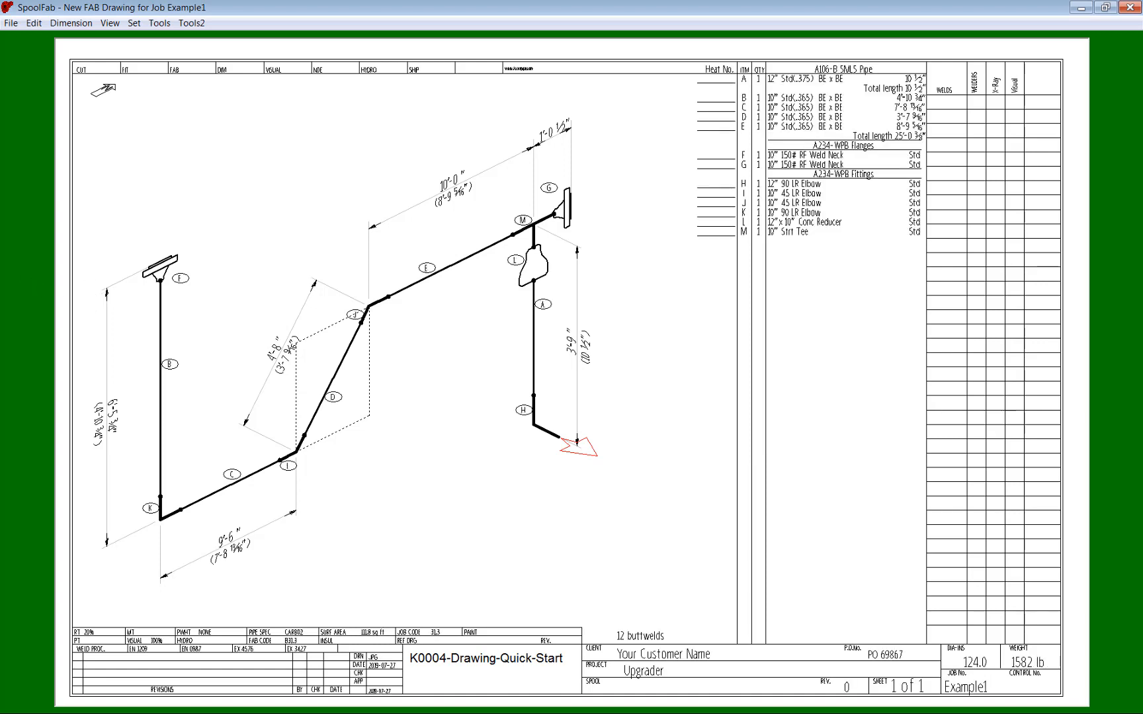
{"action": "left_click", "coordinate": [10, 23]}
{"action": "left_click", "coordinate": [37, 82]}
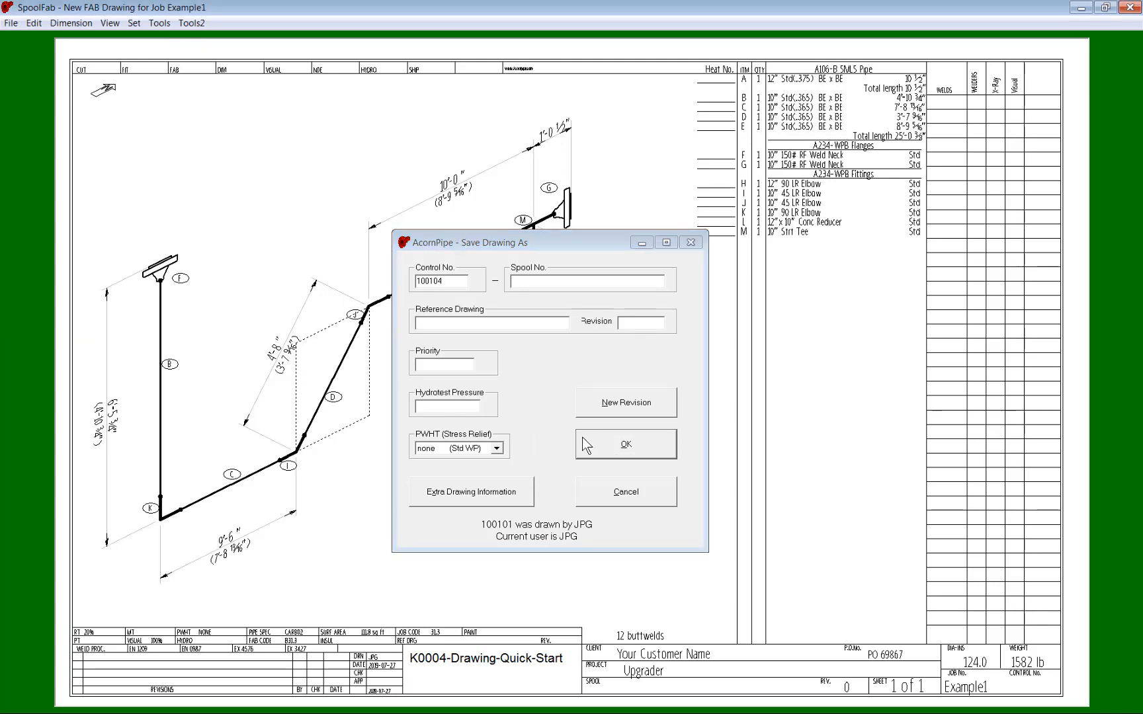
{"action": "left_click", "coordinate": [613, 444]}
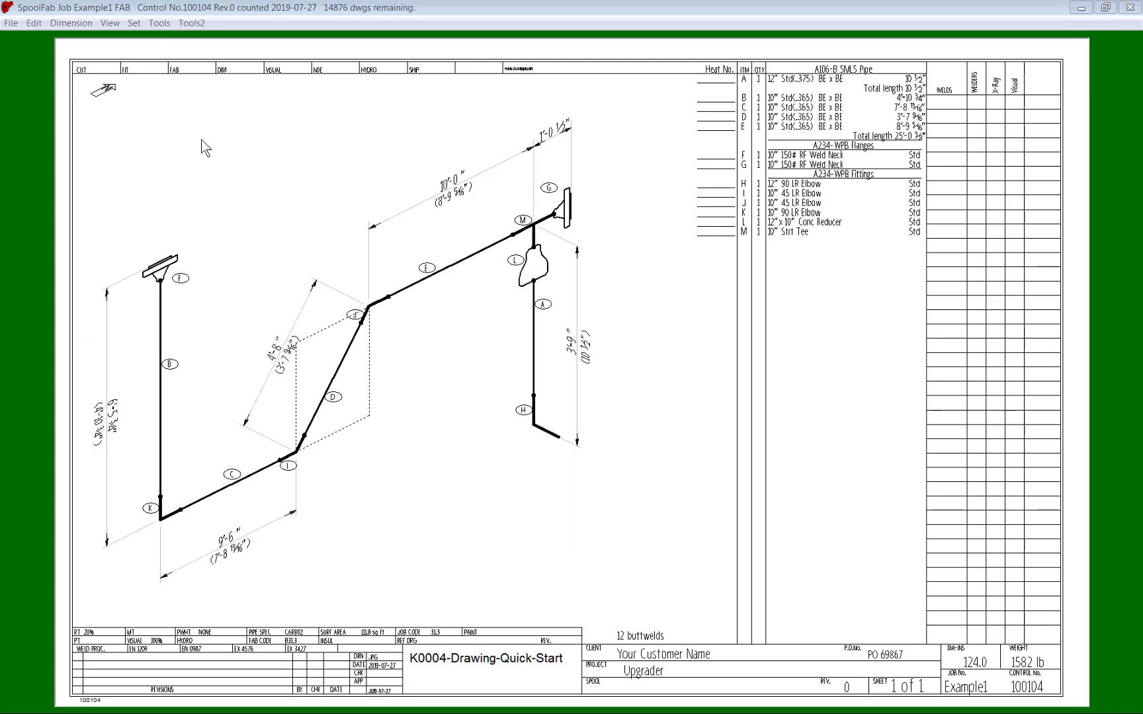
Examine the bill of materials up close, then return to the full sheet
{"action": "right_click", "coordinate": [649, 47]}
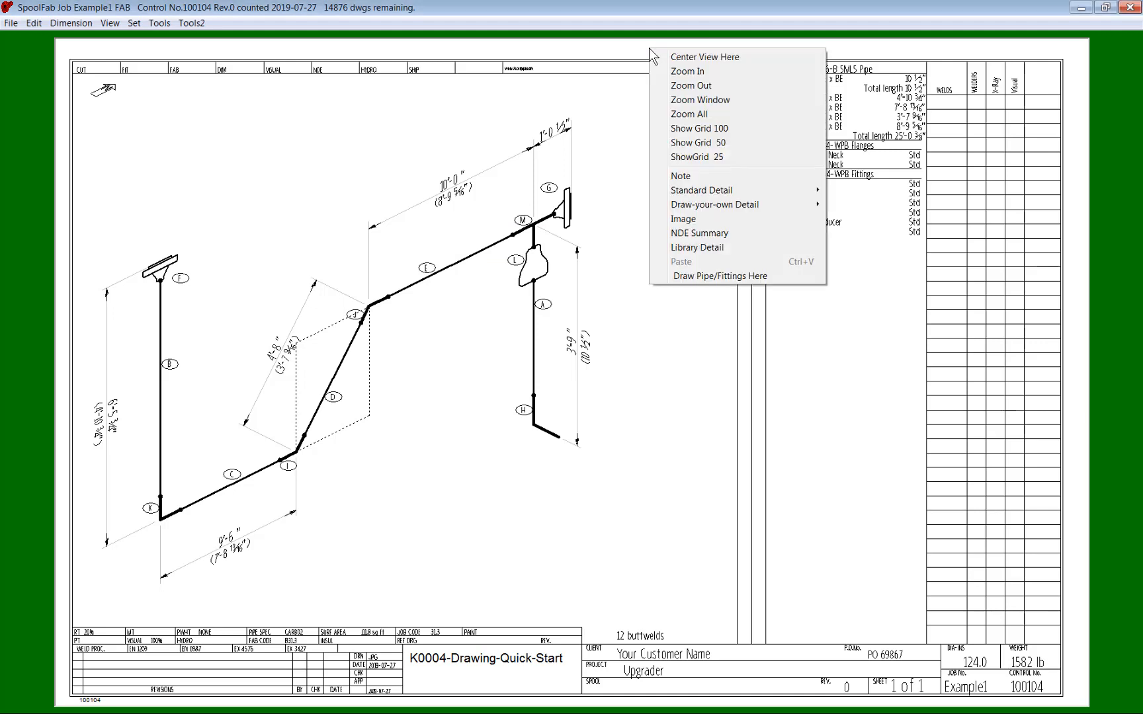
{"action": "left_click", "coordinate": [686, 99]}
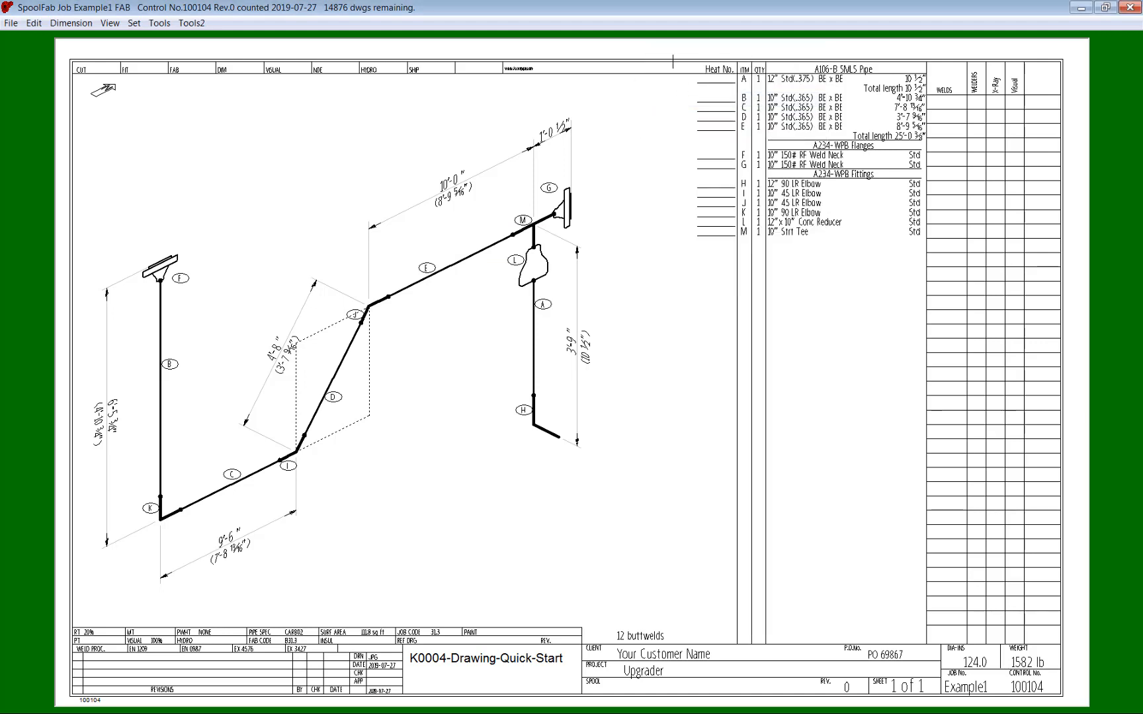
{"action": "left_click", "coordinate": [669, 52]}
{"action": "left_click", "coordinate": [954, 298]}
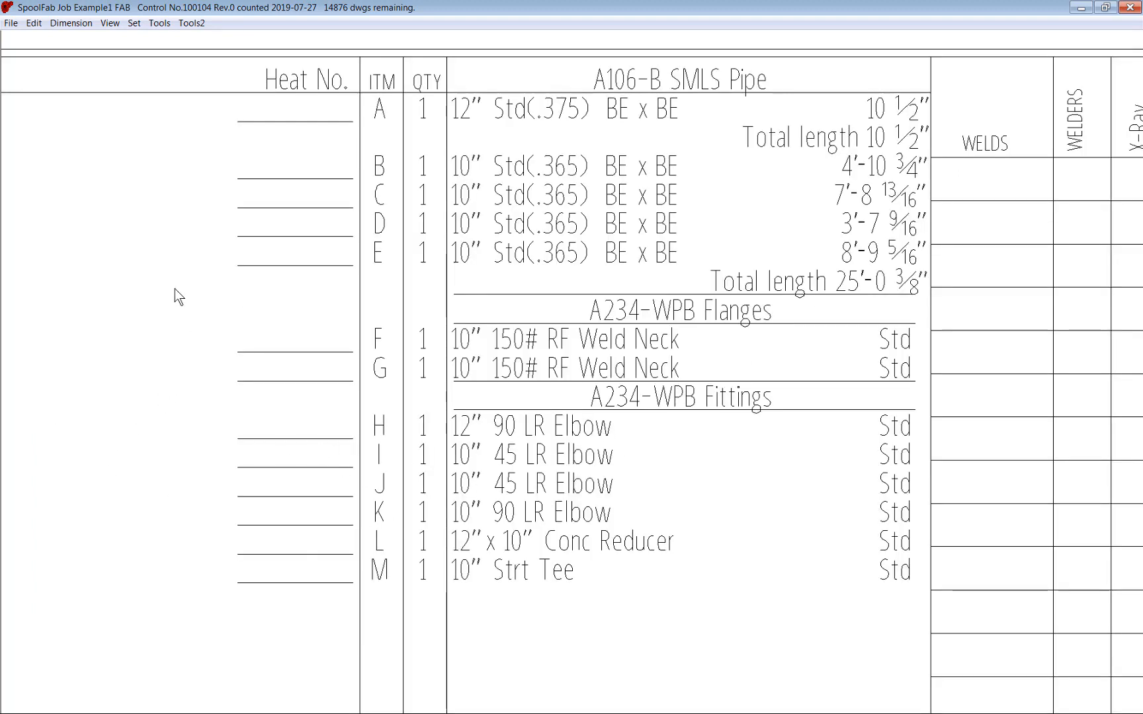
{"action": "right_click", "coordinate": [129, 263]}
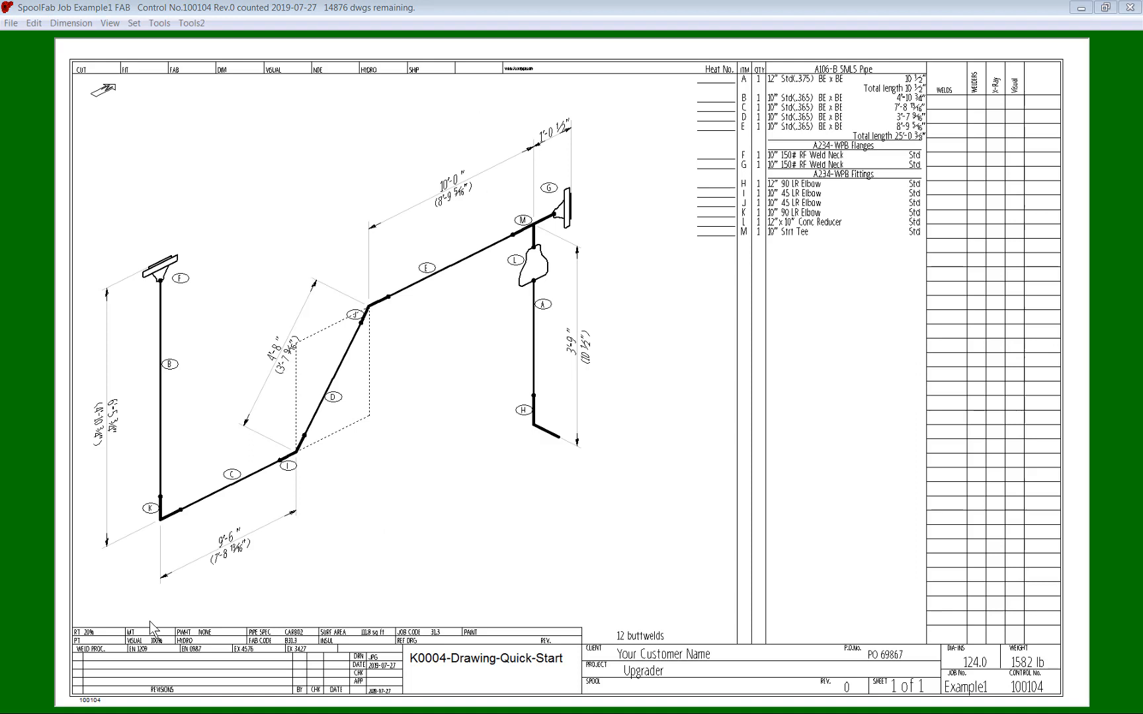
Add a 3 inch STD WOL butt-weld branch pointing straight up on the lower horizontal pipe, near the 90 elbow
{"action": "right_click", "coordinate": [203, 498]}
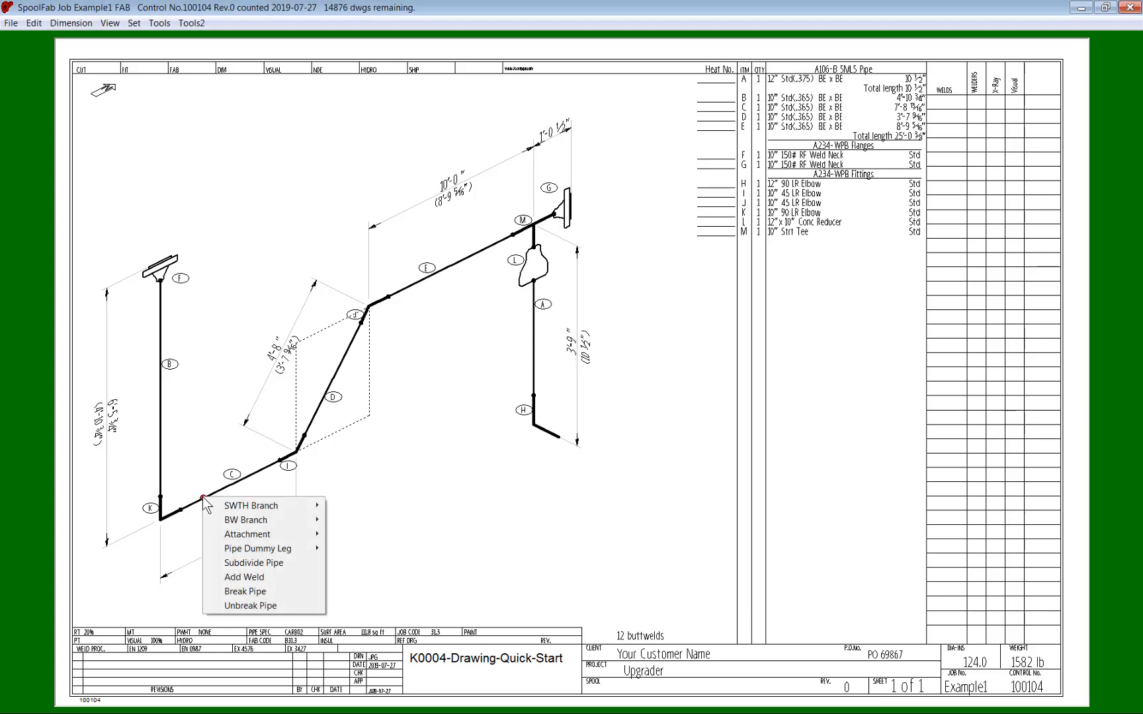
{"action": "mouse_move", "coordinate": [260, 521]}
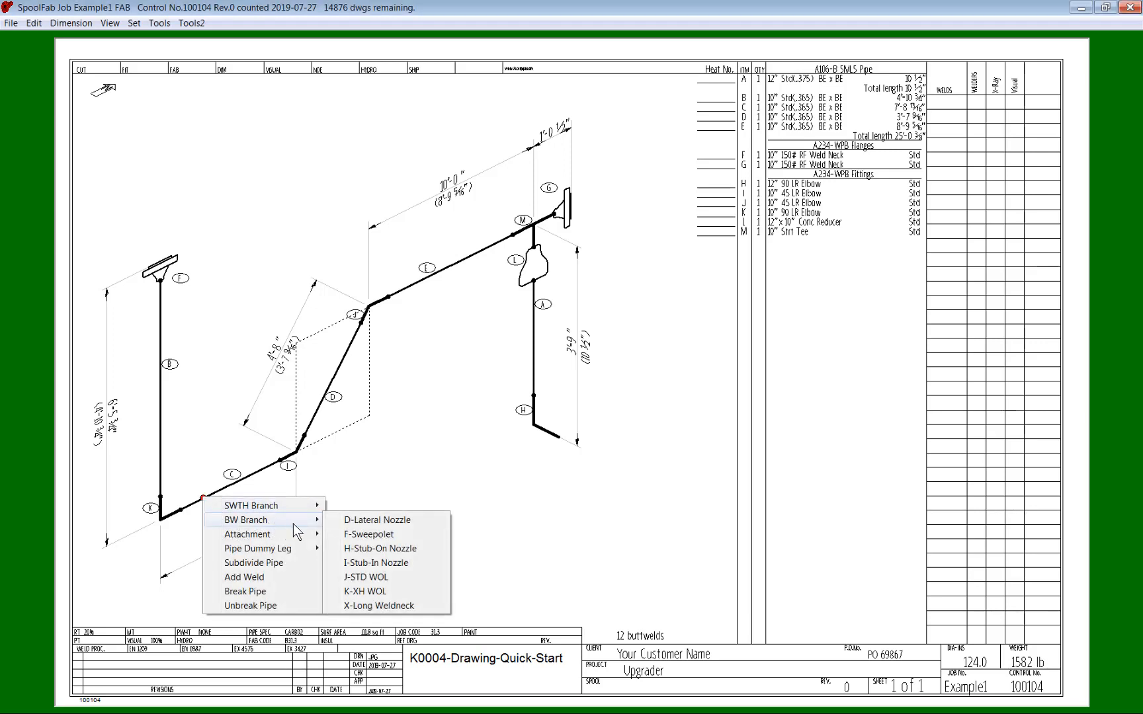
{"action": "left_click", "coordinate": [372, 579]}
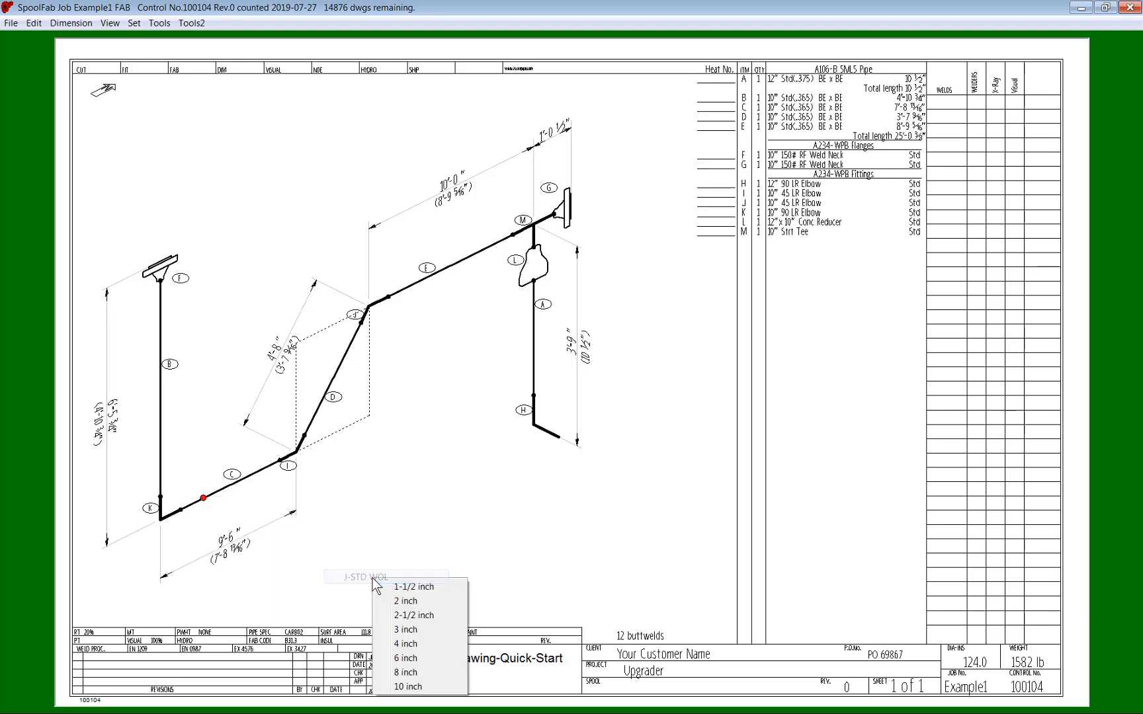
{"action": "left_click", "coordinate": [404, 629]}
{"action": "scroll", "coordinate": [420, 479], "scroll_direction": "down", "scroll_amount": 4}
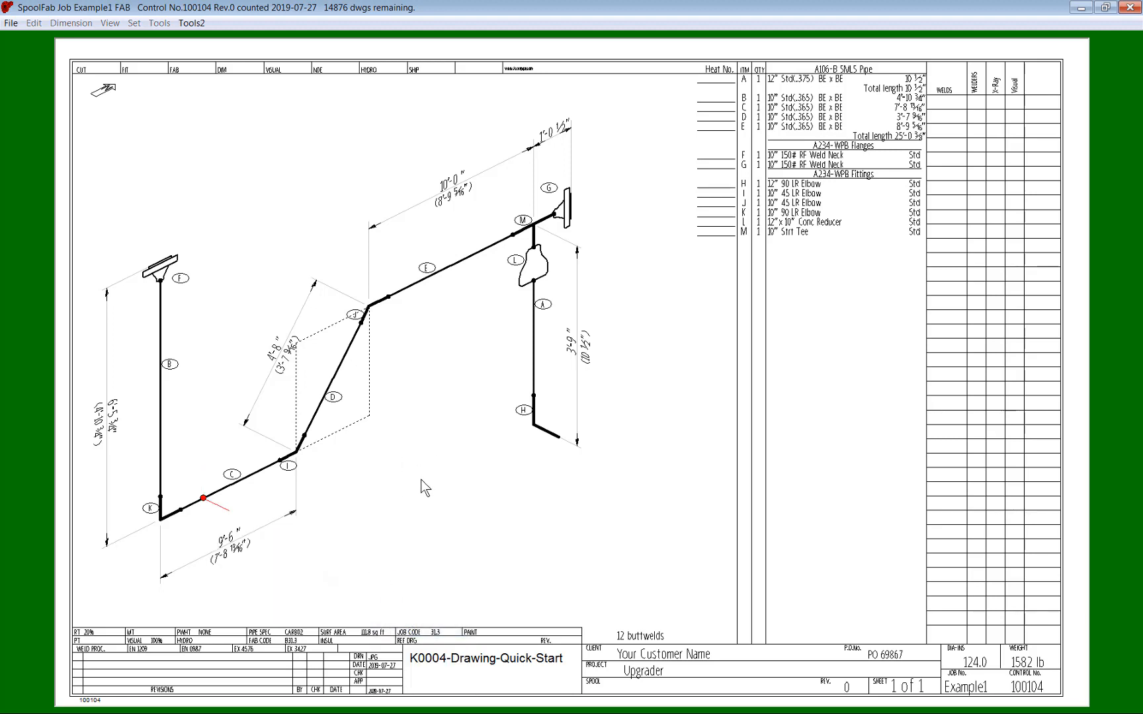
{"action": "scroll", "coordinate": [423, 488], "scroll_direction": "down", "scroll_amount": 4}
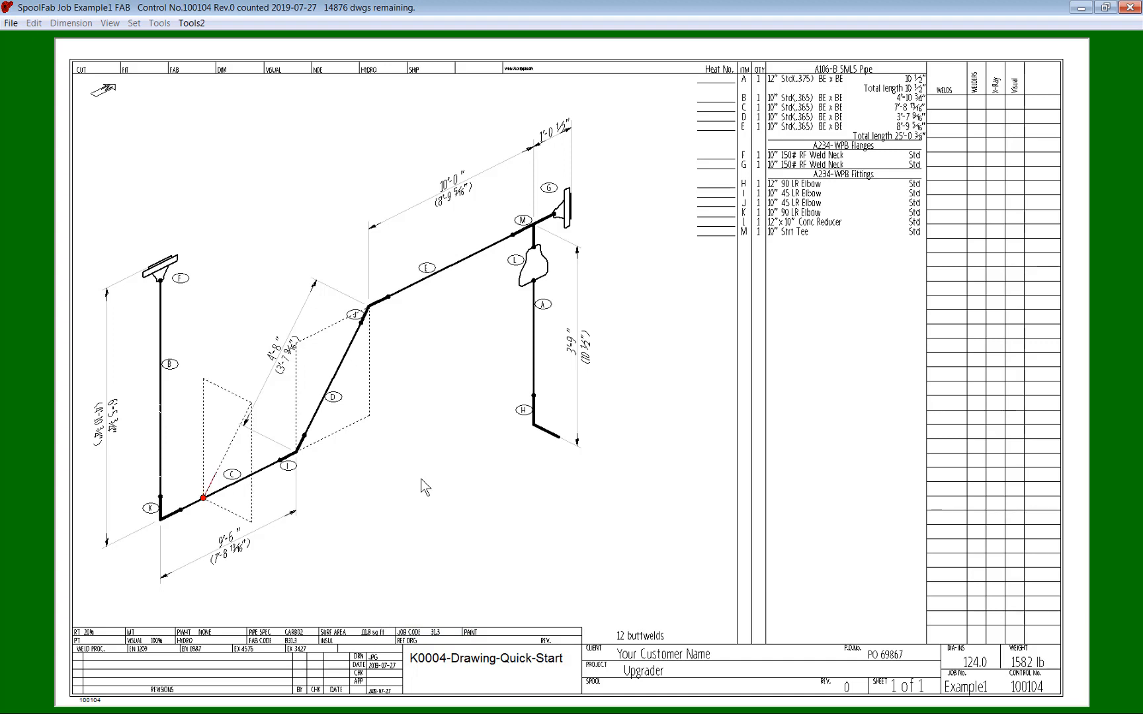
{"action": "scroll", "coordinate": [419, 482], "scroll_direction": "down", "scroll_amount": 2}
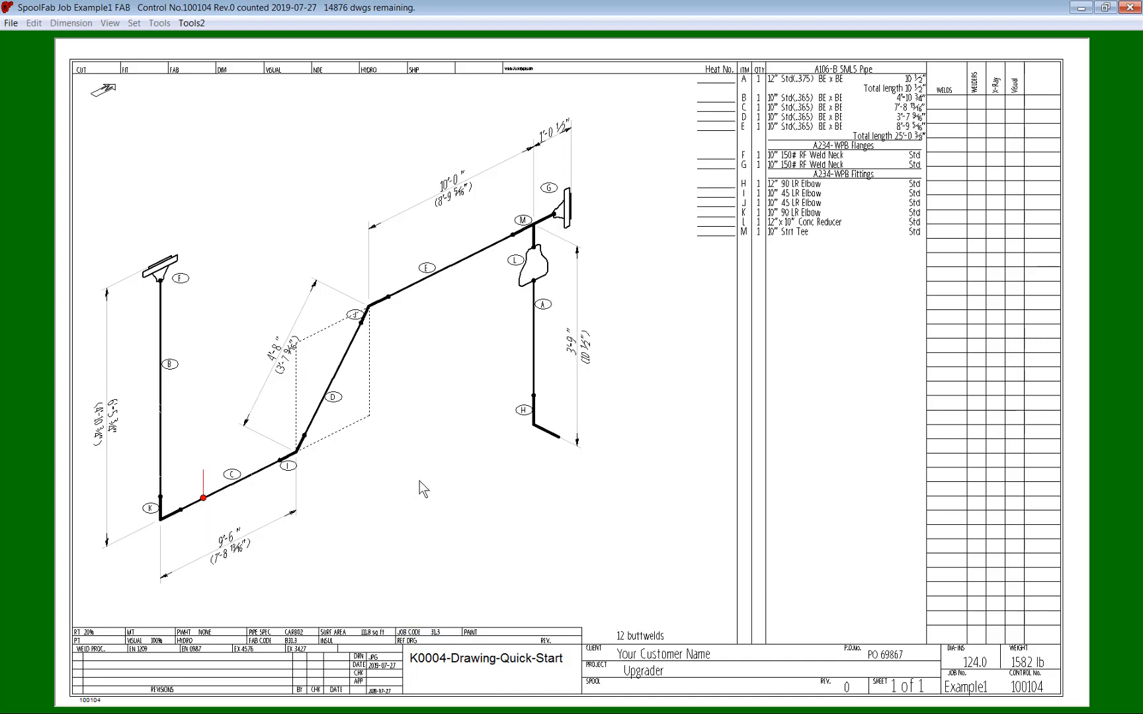
{"action": "right_click", "coordinate": [376, 491]}
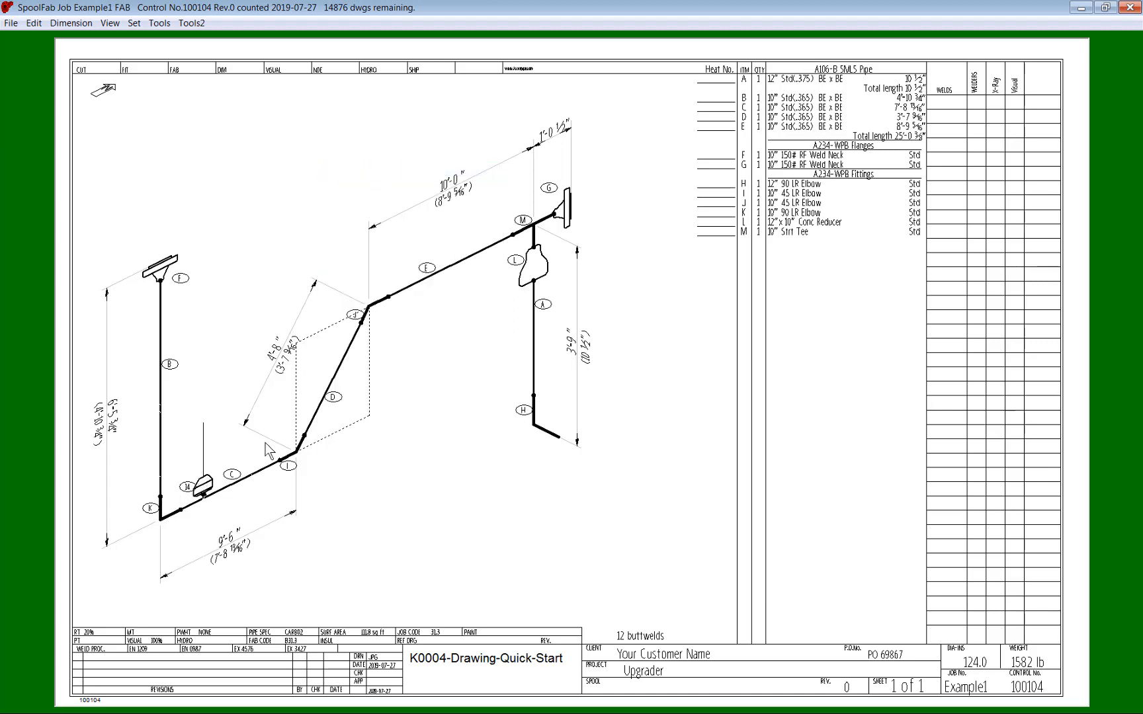
Draw a 3 inch pipe up from the WOL with a Bevel end joint, and dimension the branch at 3'-7"
{"action": "left_click", "coordinate": [259, 467]}
{"action": "right_click", "coordinate": [259, 404]}
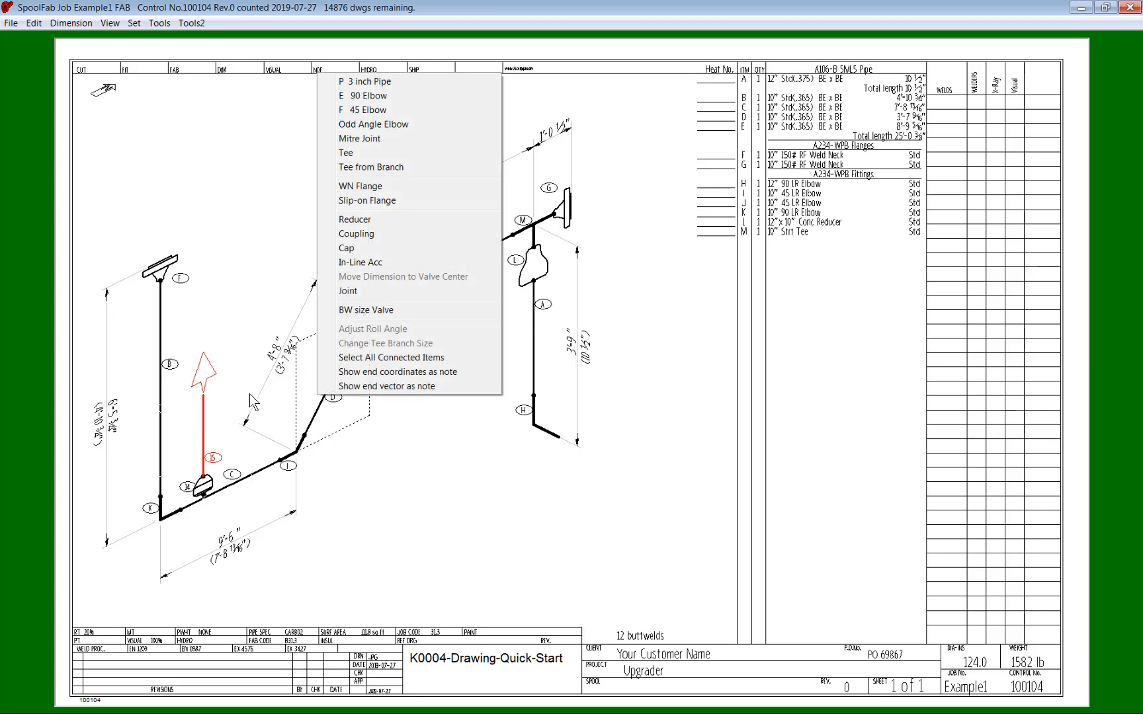
{"action": "left_click", "coordinate": [348, 292]}
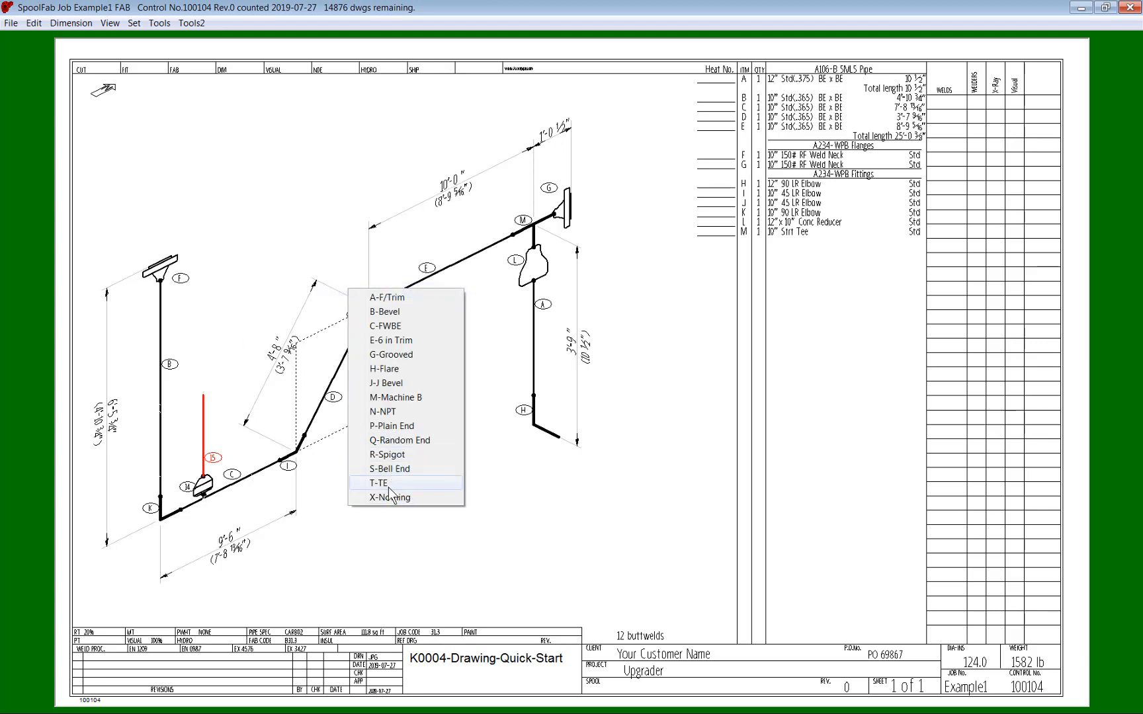
{"action": "left_click", "coordinate": [384, 313]}
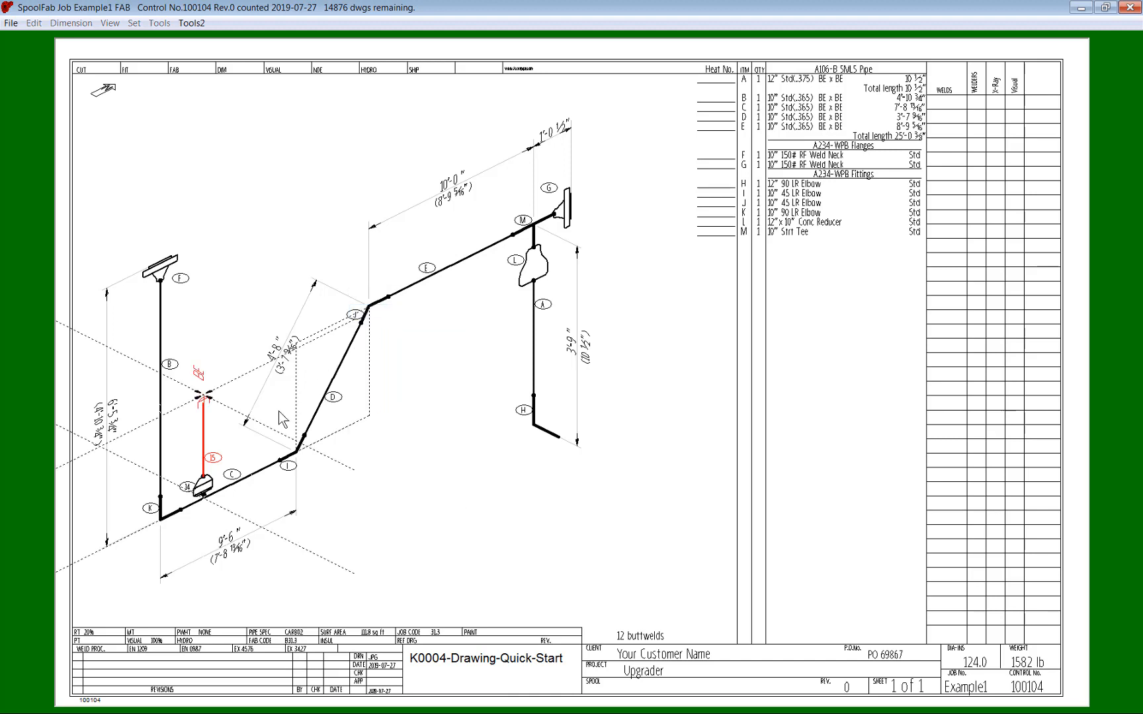
{"action": "left_click", "coordinate": [234, 396]}
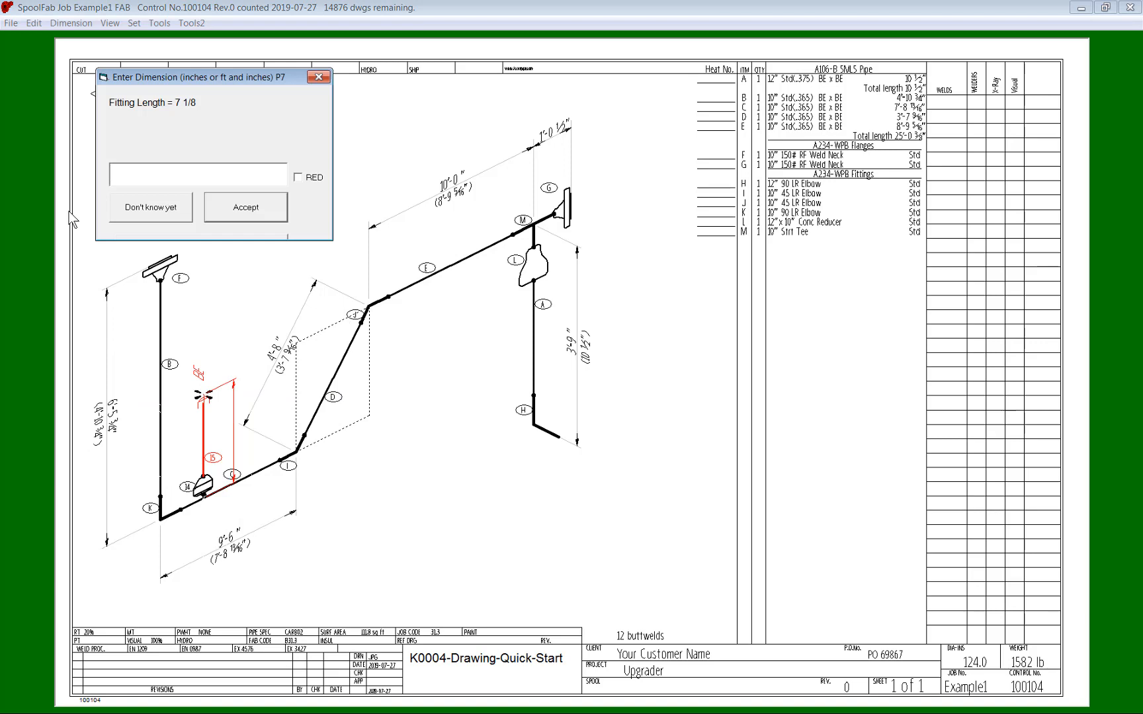
{"action": "key", "text": "Return"}
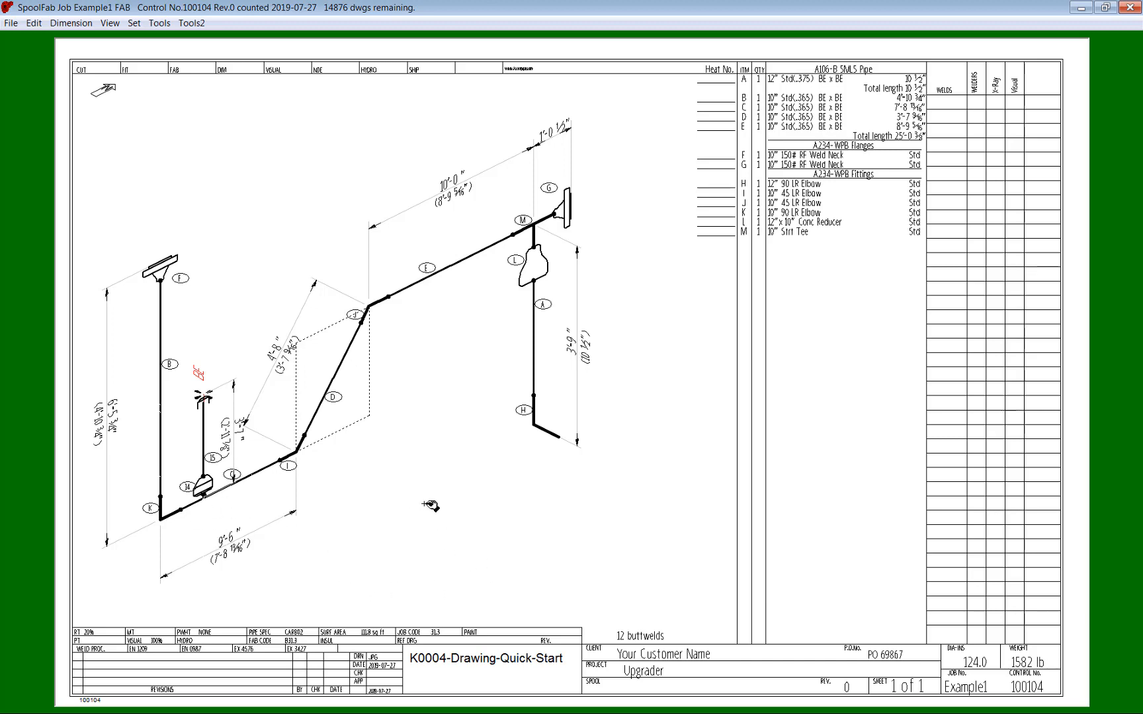
Select the lower 45 elbow and everything connected beyond it, and shift them along the pipe axis to stretch the drawn lower run
{"action": "left_click", "coordinate": [296, 467]}
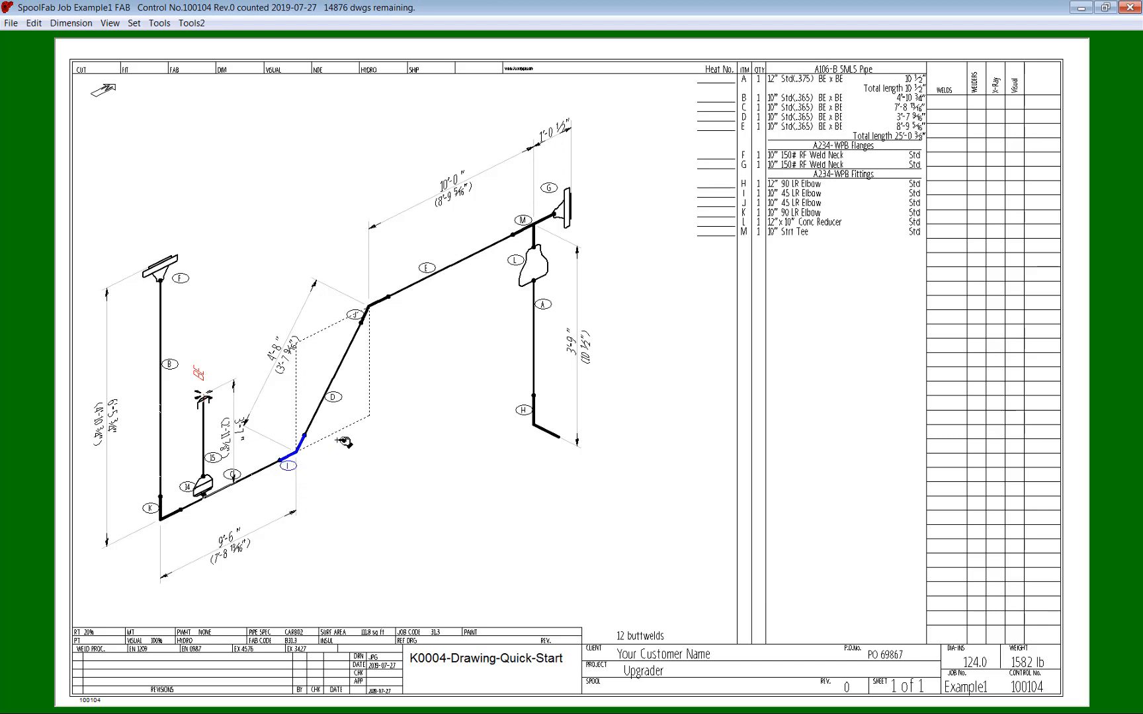
{"action": "left_click", "coordinate": [343, 399]}
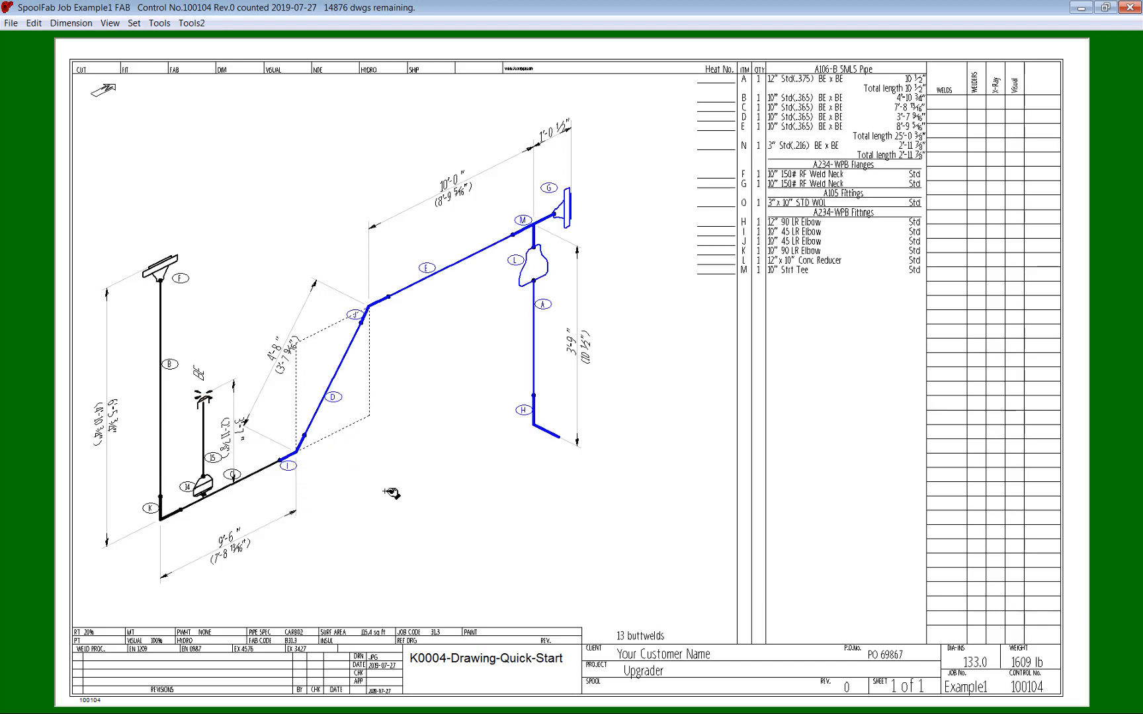
{"action": "key", "text": "Right"}
{"action": "key", "text": "Right"}
{"action": "key", "text": "Right"}
{"action": "key", "text": "Right"}
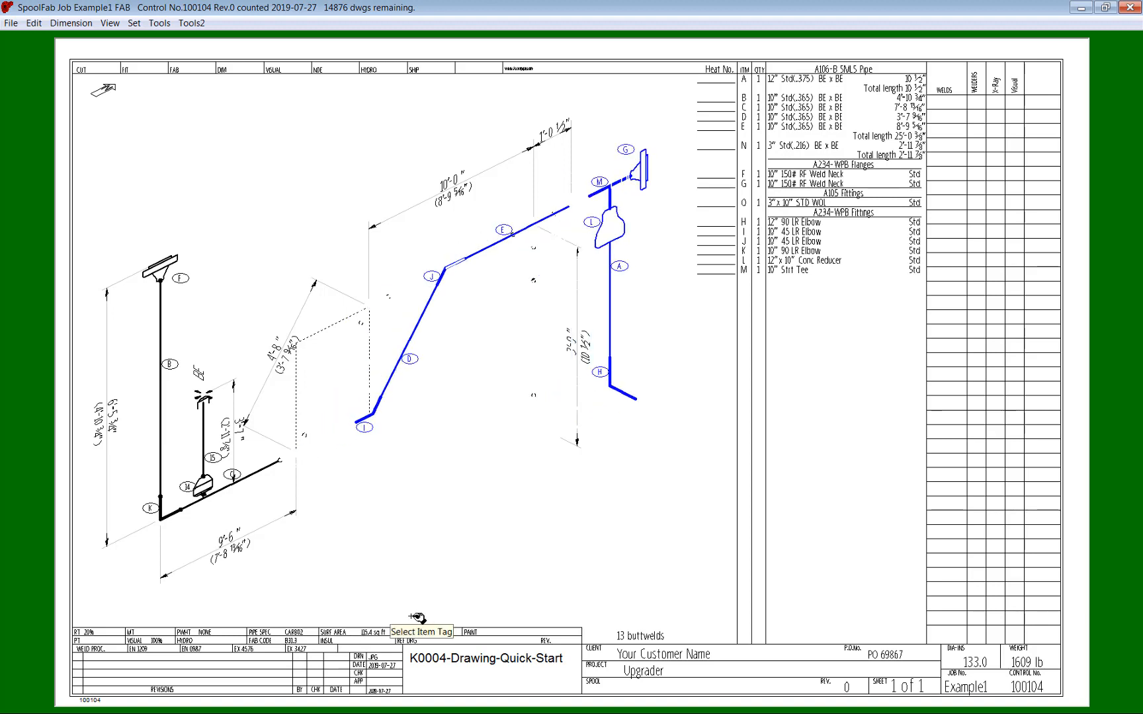
{"action": "key", "text": "Escape"}
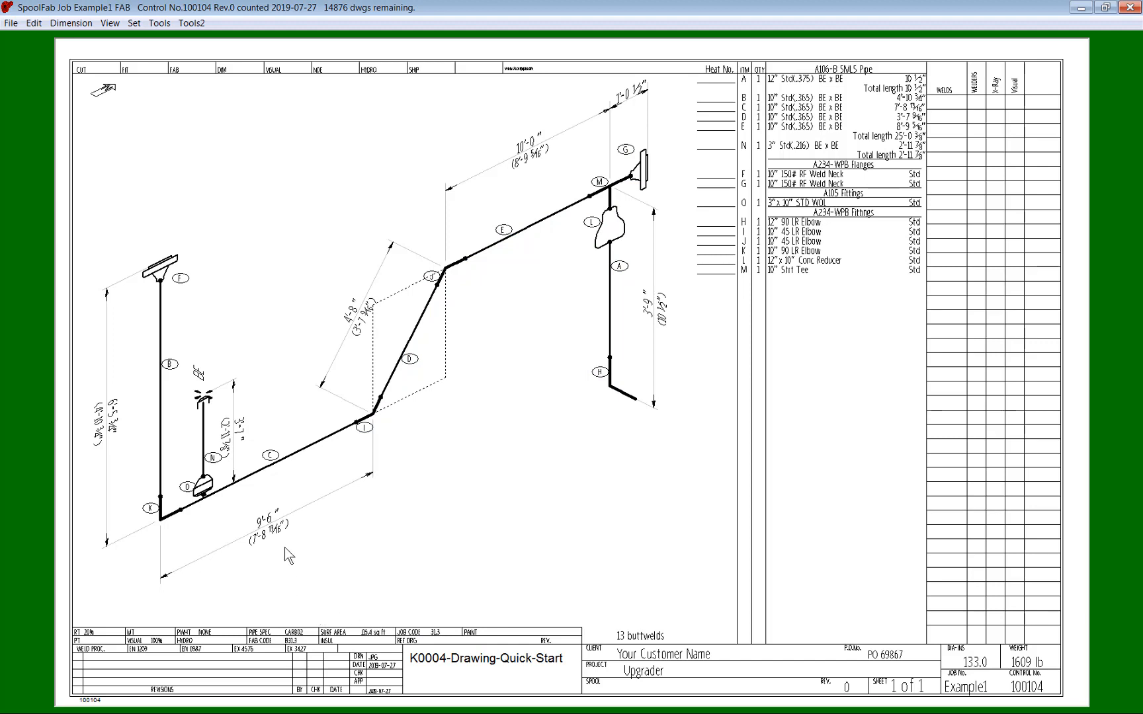
Add a 3/4 inch Sockolet branch pointing straight up on the lower horizontal pipe, between the WOL branch and the 45 elbow
{"action": "right_click", "coordinate": [299, 453]}
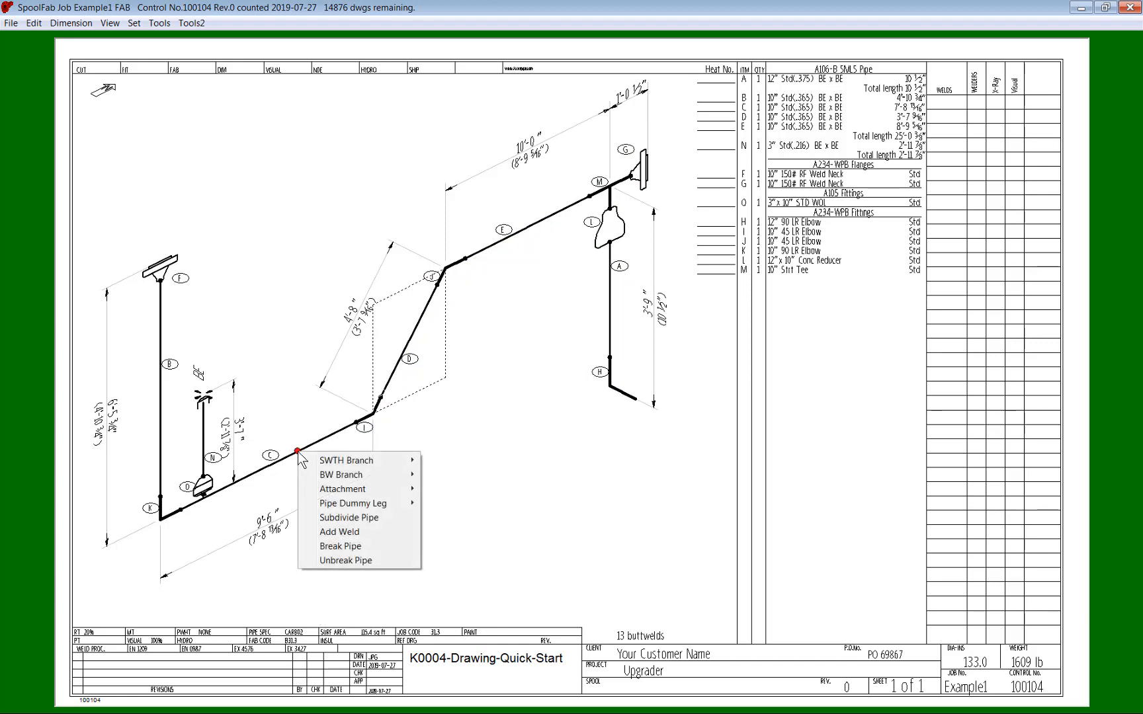
{"action": "mouse_move", "coordinate": [335, 463]}
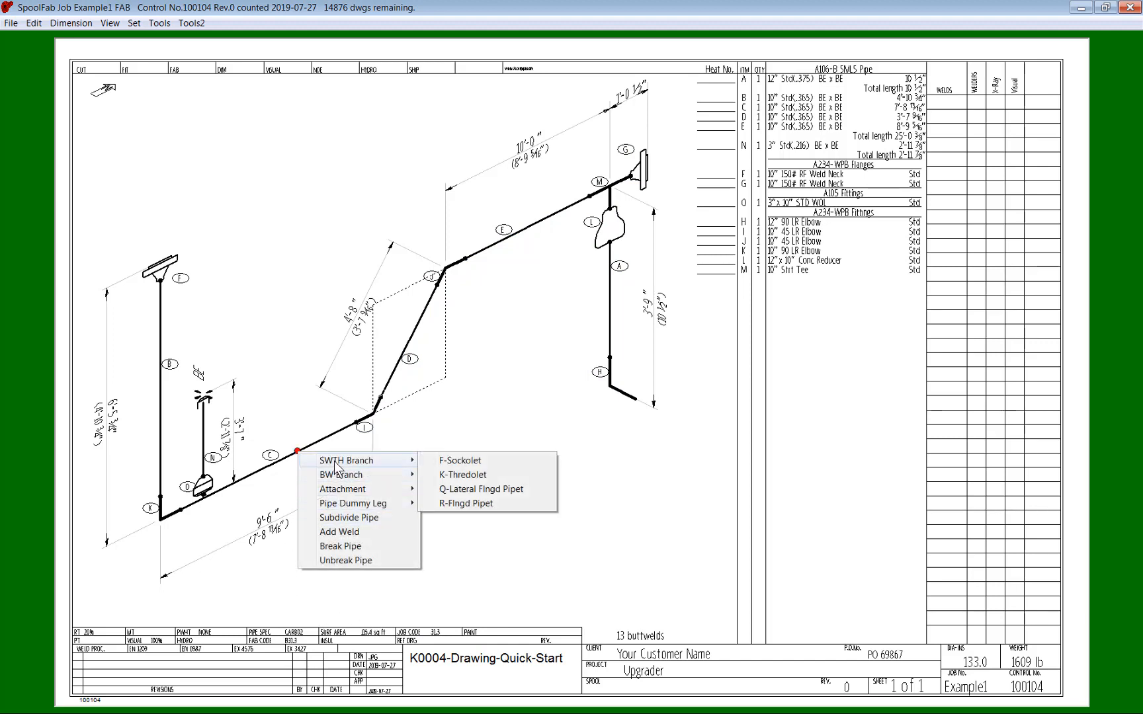
{"action": "left_click", "coordinate": [461, 463]}
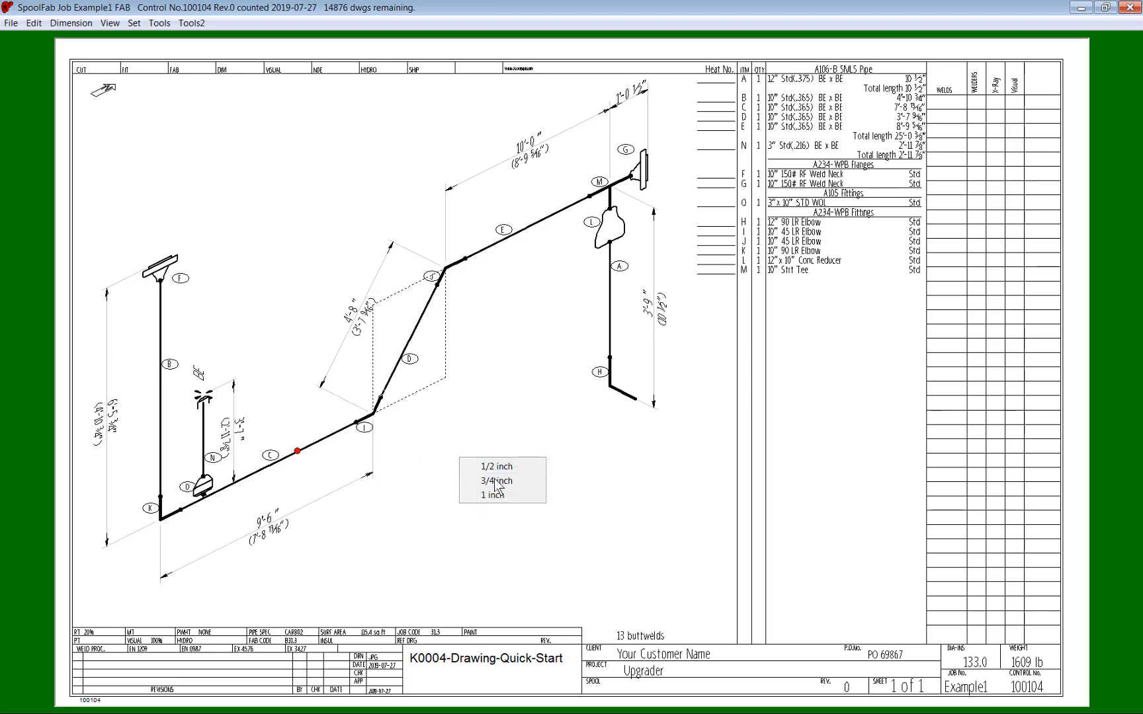
{"action": "left_click", "coordinate": [493, 479]}
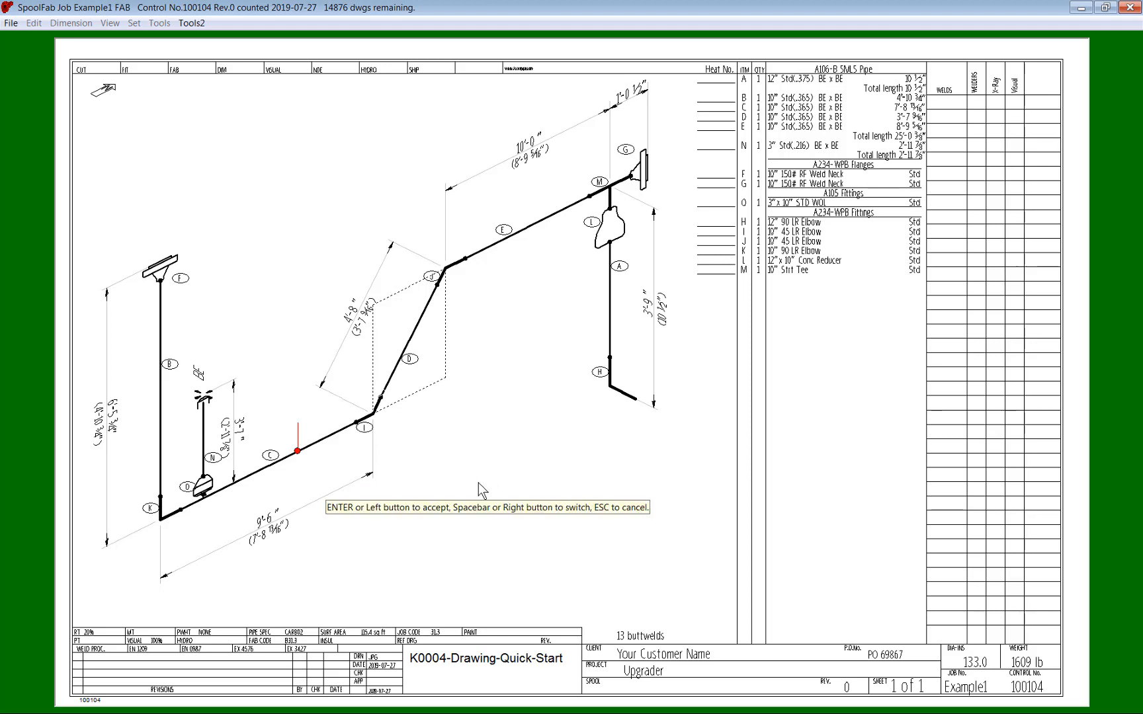
{"action": "left_click", "coordinate": [473, 480]}
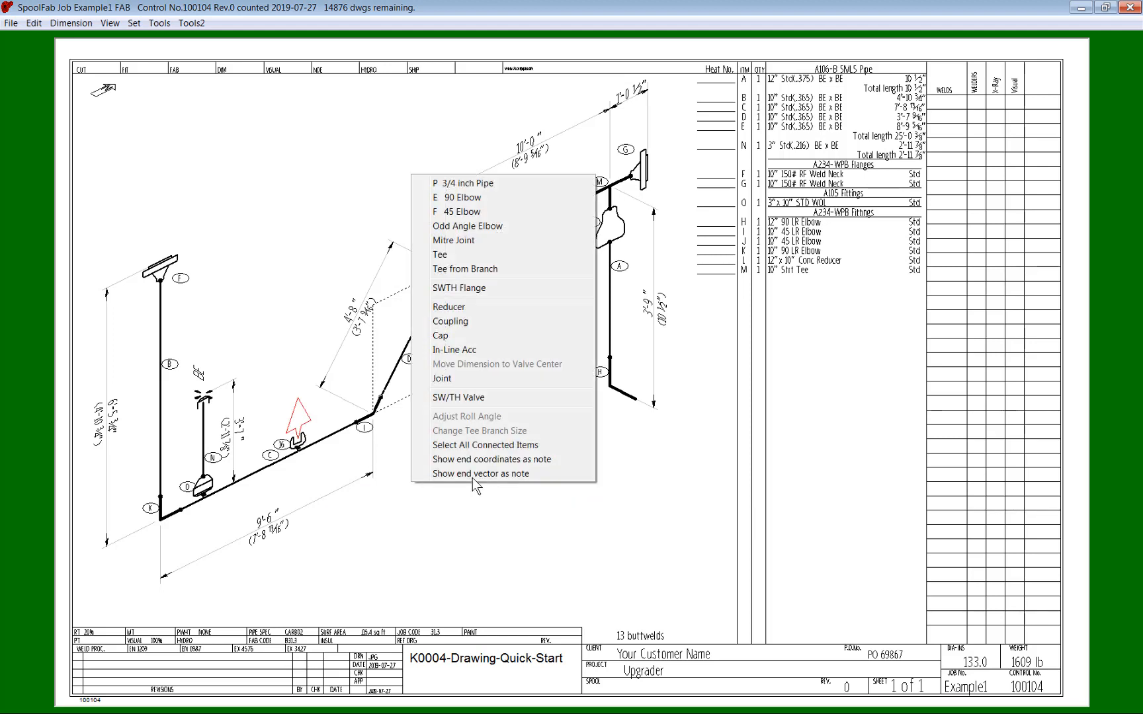
Add a 3/4 inch PBE pipe nipple 4 inches long pointing up from the Sockolet
{"action": "left_click", "coordinate": [449, 323]}
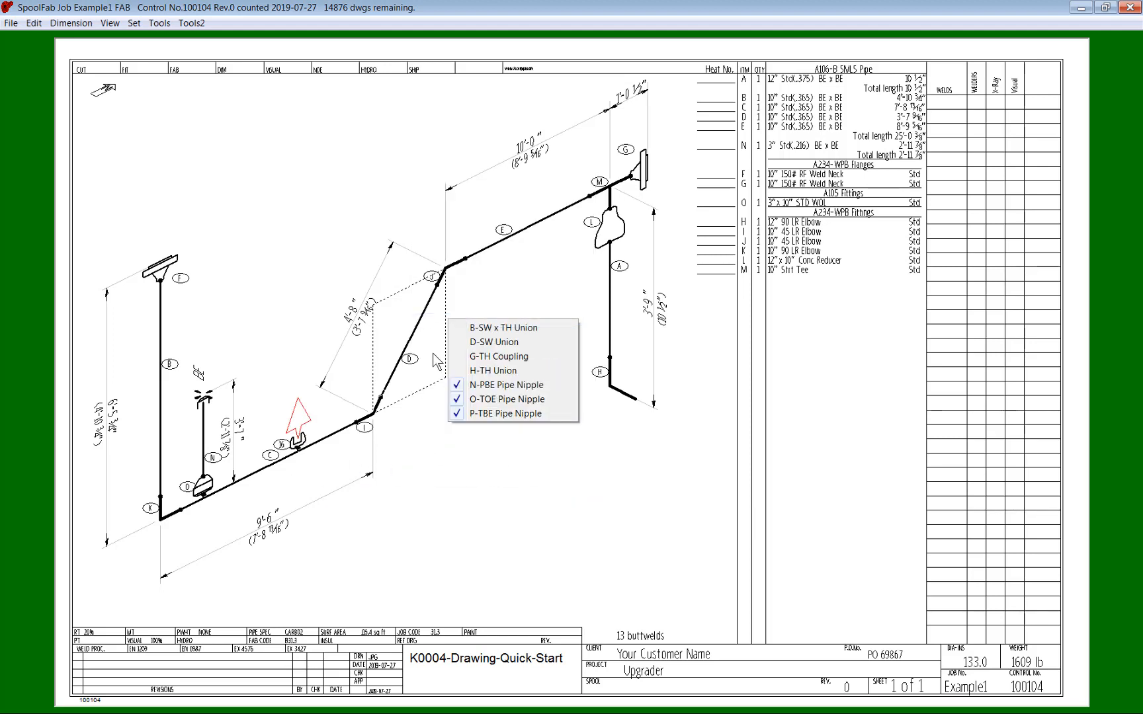
{"action": "left_click", "coordinate": [487, 387]}
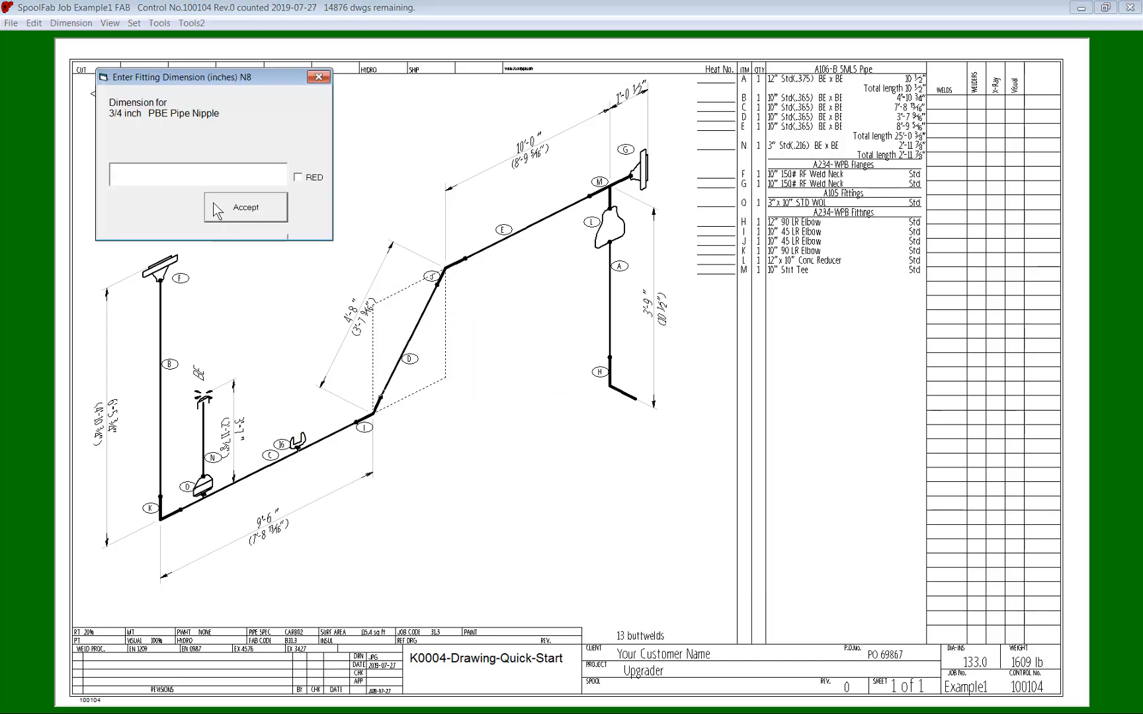
{"action": "type", "text": "4"}
{"action": "left_click", "coordinate": [229, 210]}
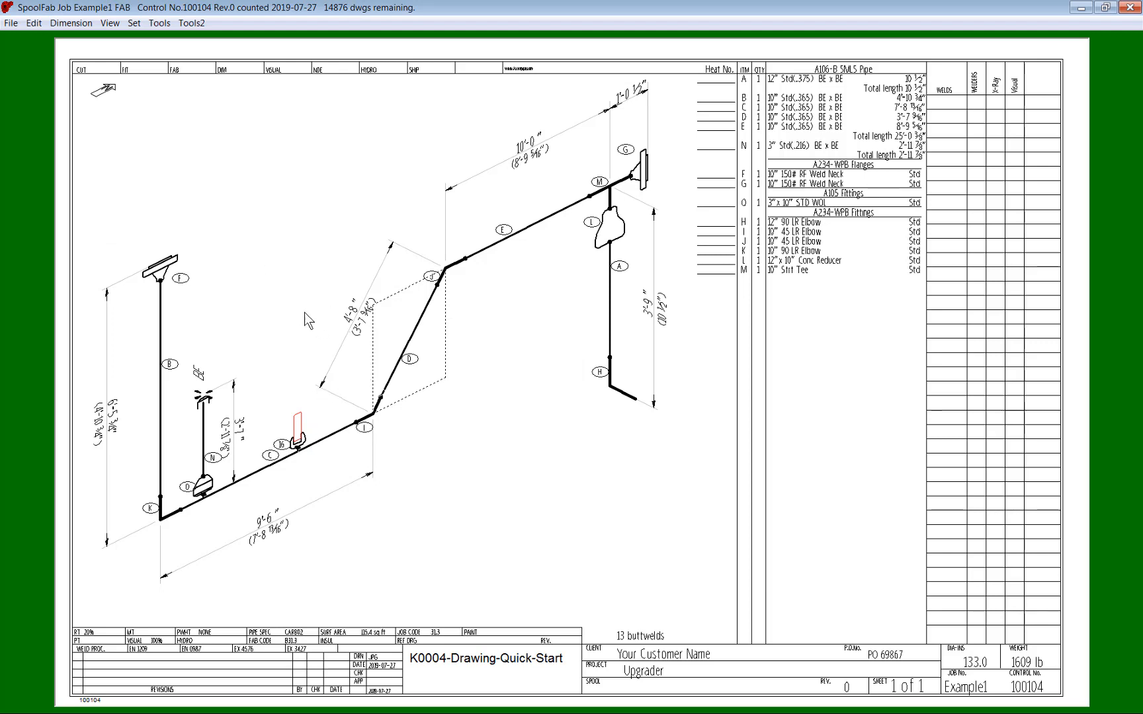
{"action": "right_click", "coordinate": [287, 276]}
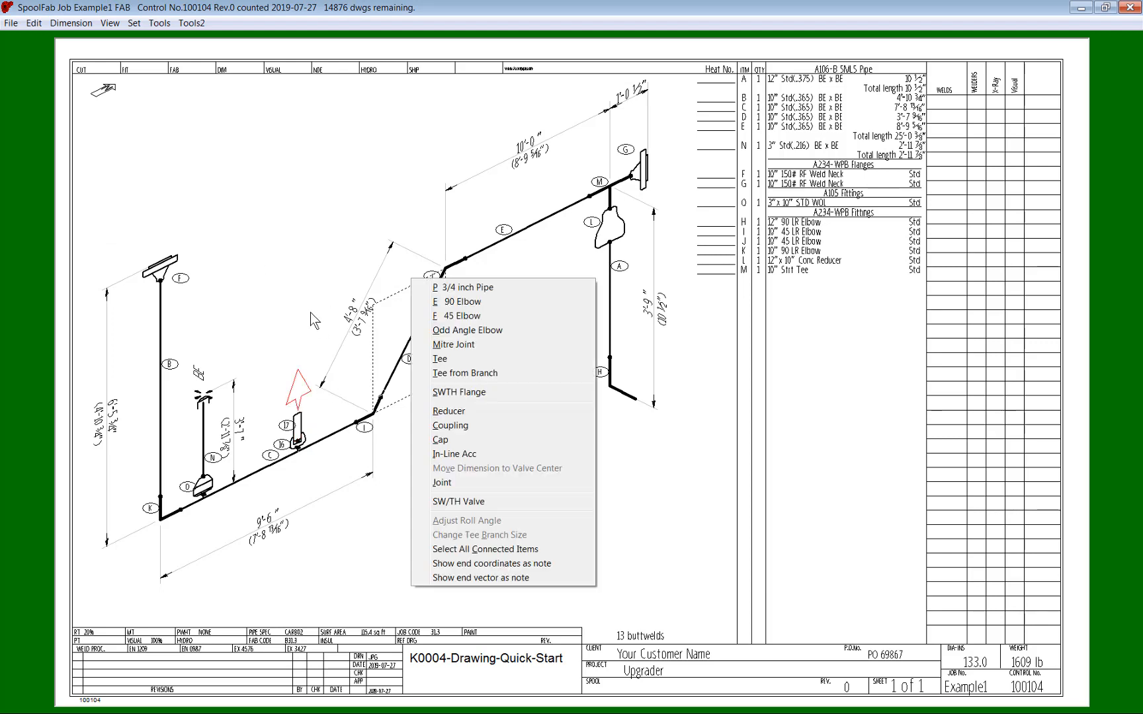
{"action": "key", "text": "p"}
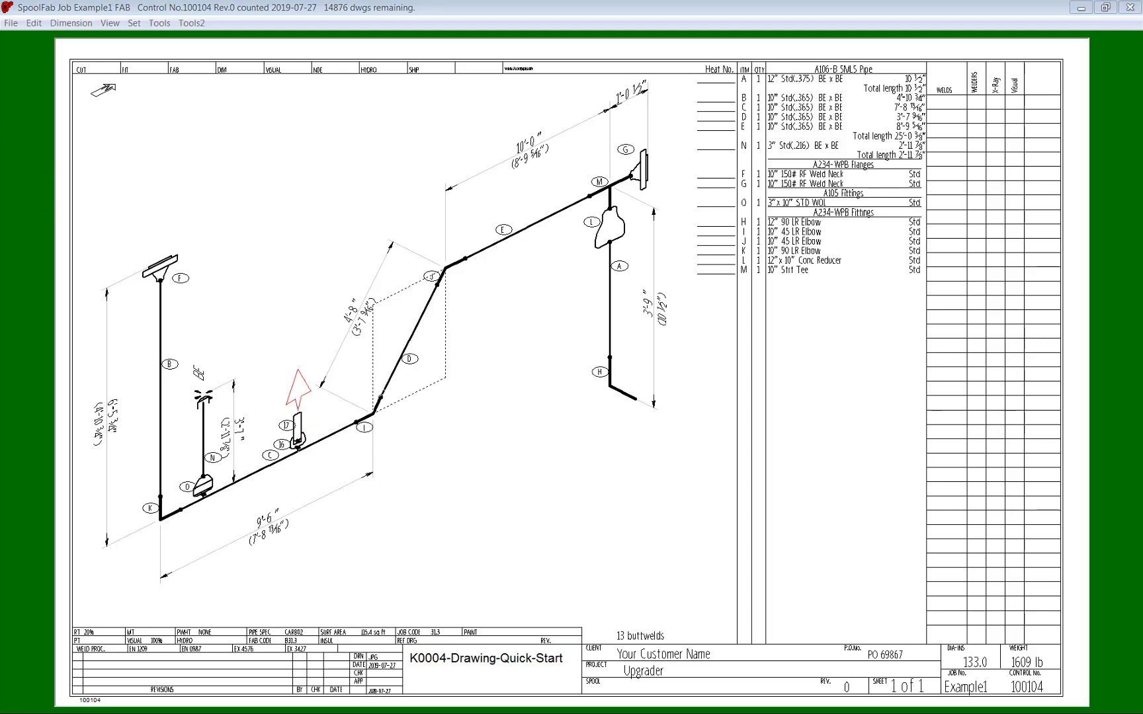
Draw a 12 inch pipe from the open end of the 12 inch 90 elbow and end it with a slip-on flange
{"action": "right_click", "coordinate": [639, 401]}
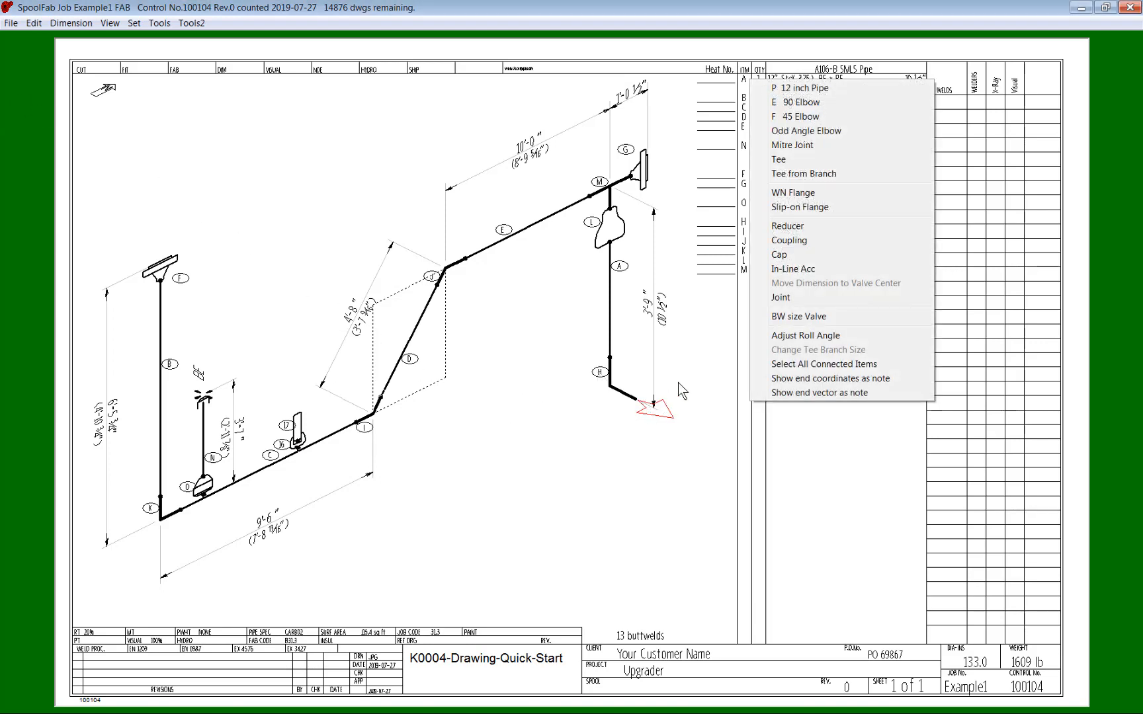
{"action": "left_click", "coordinate": [807, 89]}
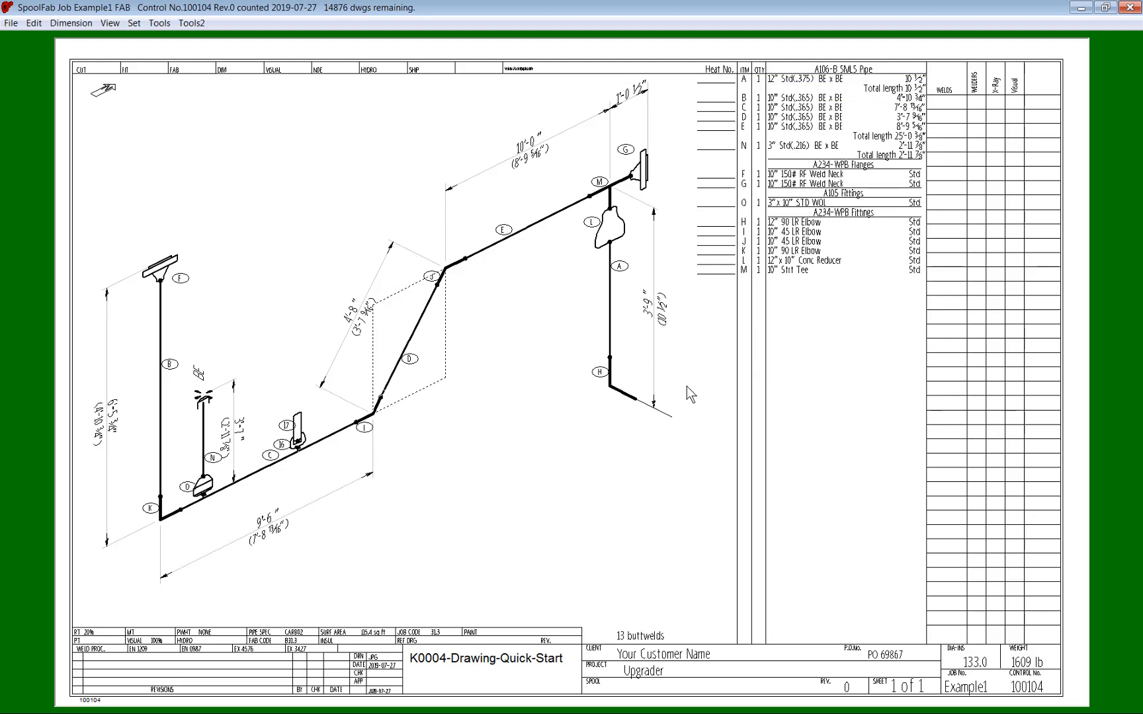
{"action": "right_click", "coordinate": [709, 408]}
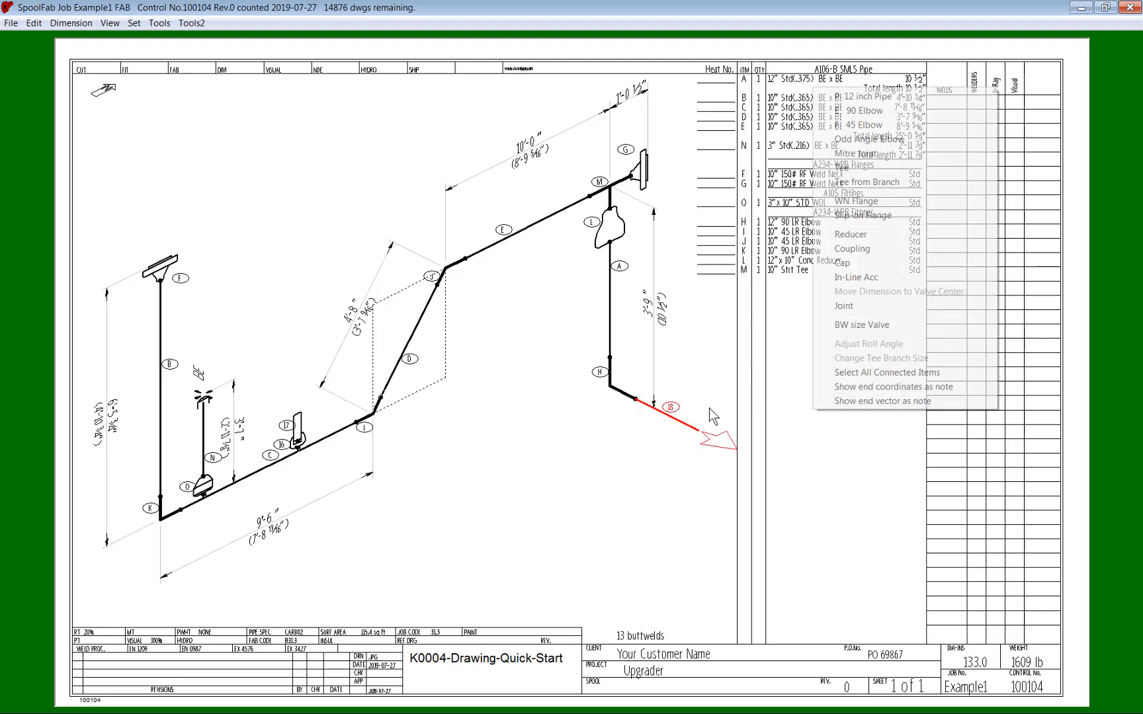
{"action": "left_click", "coordinate": [880, 218]}
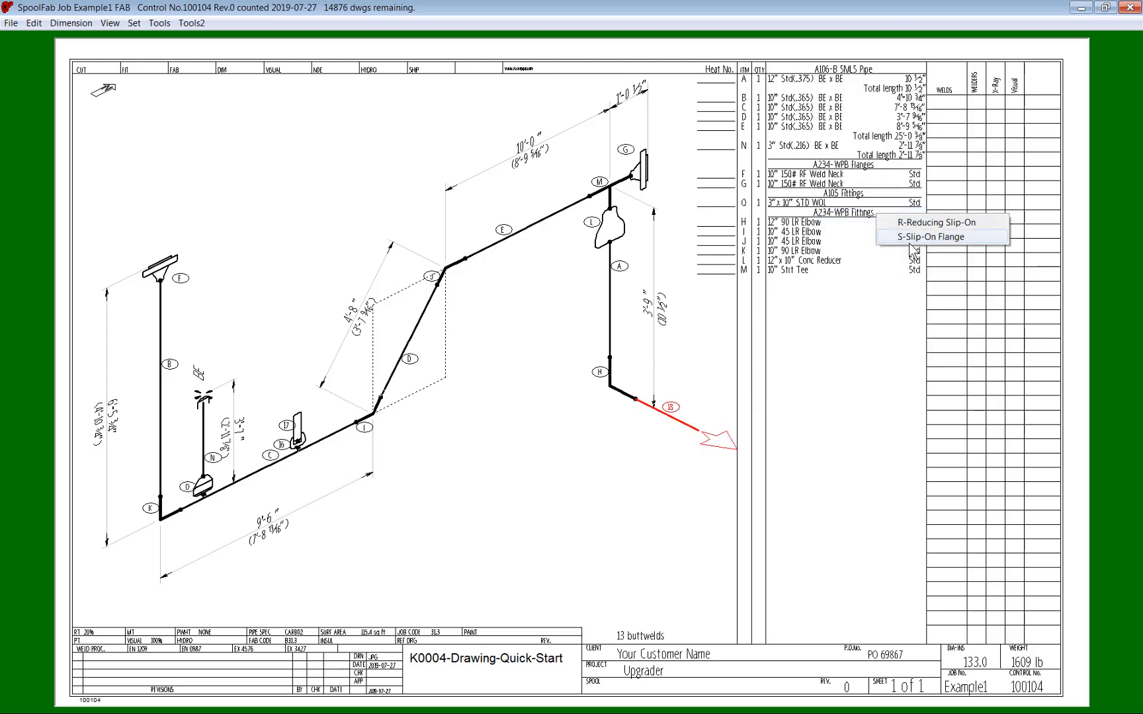
{"action": "left_click", "coordinate": [930, 237]}
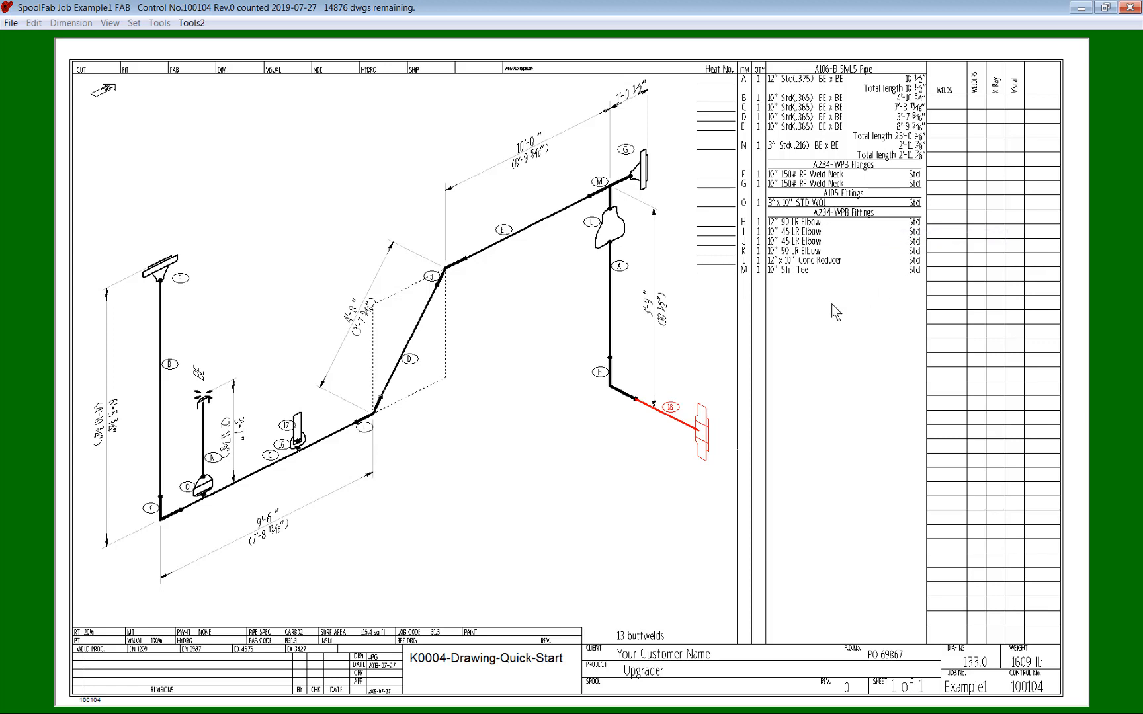
Dimension the 12 inch run from the 90 elbow to the slip-on flange face at 45 inches
{"action": "left_click", "coordinate": [739, 364]}
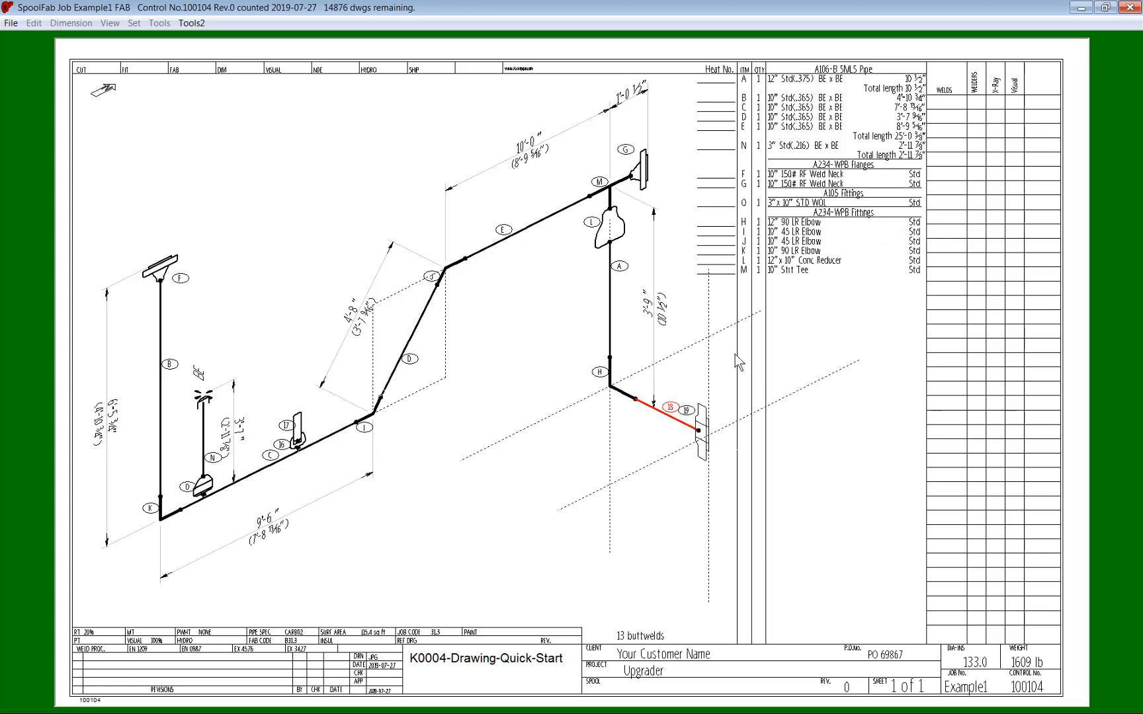
{"action": "left_click", "coordinate": [713, 507]}
{"action": "type", "text": "4"}
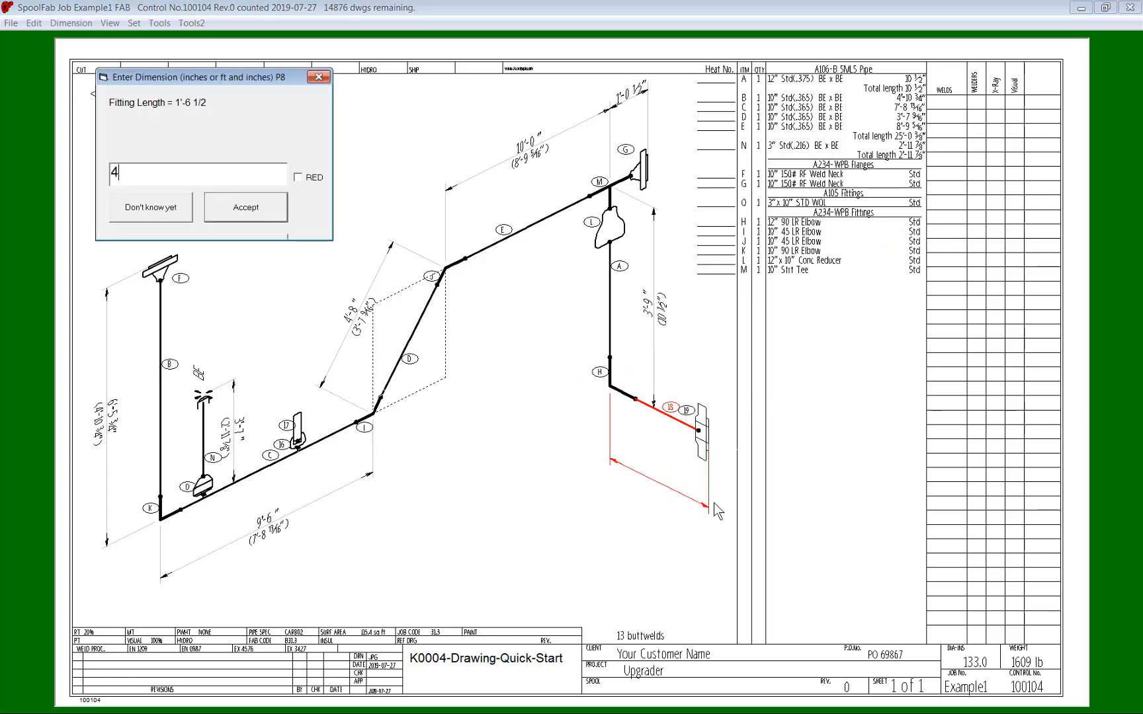
{"action": "type", "text": "5"}
{"action": "key", "text": "Return"}
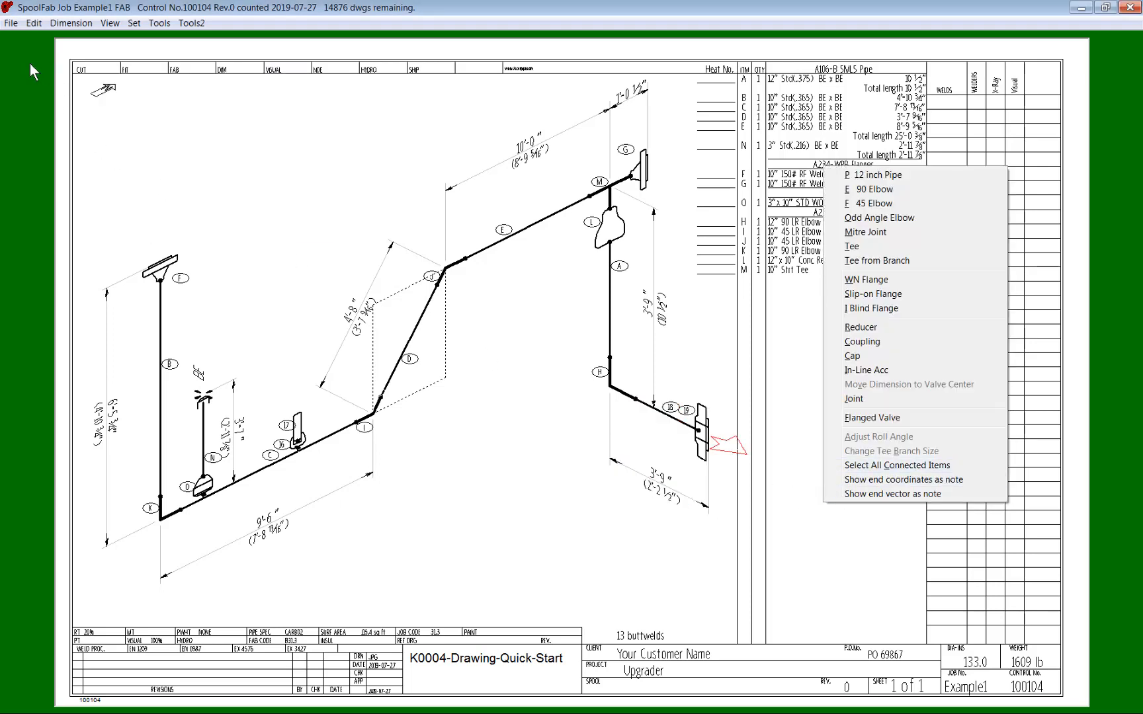
Regenerate the bill of materials and locate the WOL branch 22 inches from the lower 10 inch 90 elbow
{"action": "left_click", "coordinate": [12, 24]}
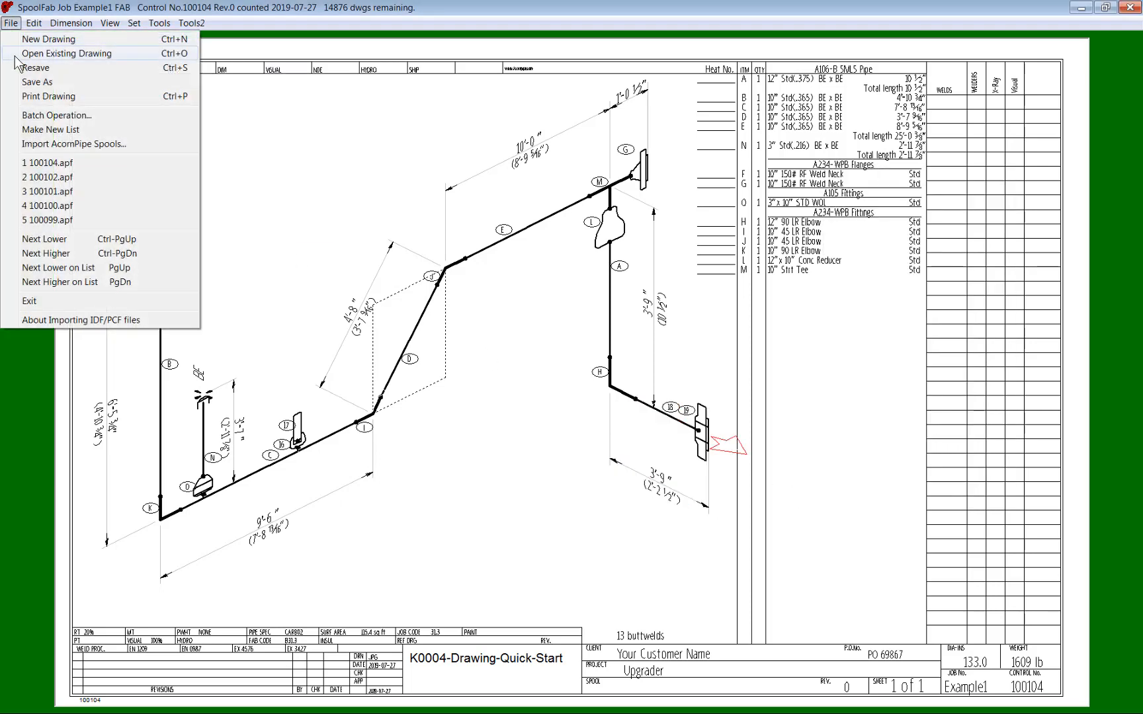
{"action": "left_click", "coordinate": [76, 143]}
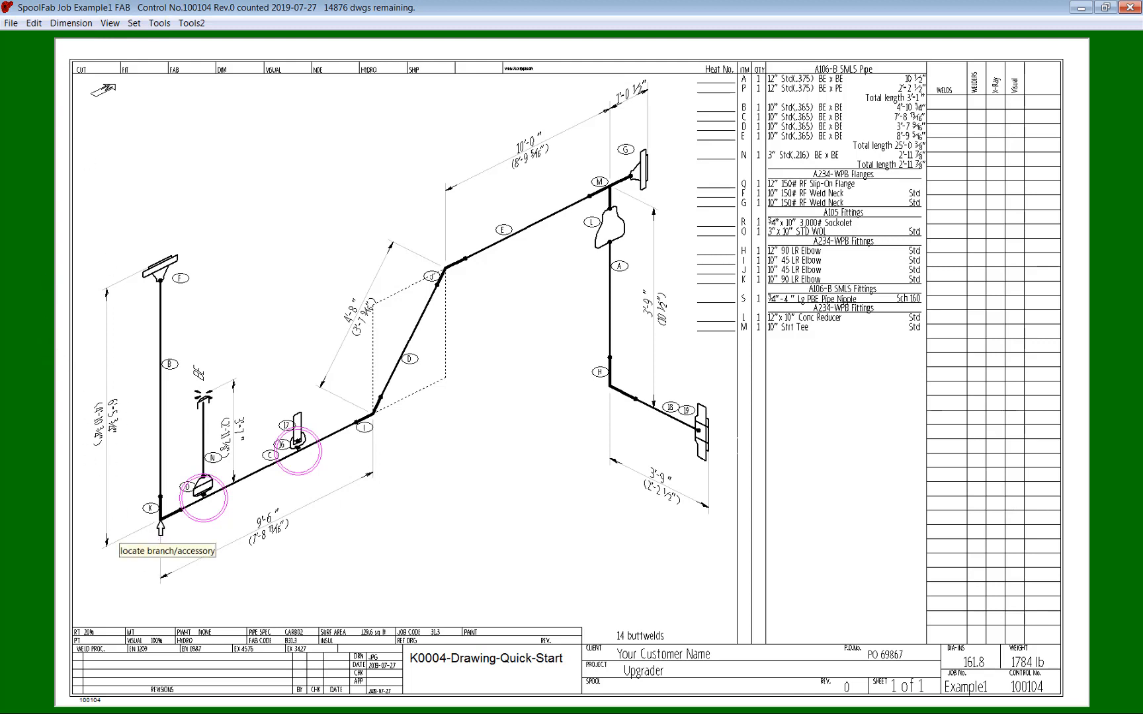
{"action": "left_click", "coordinate": [202, 499]}
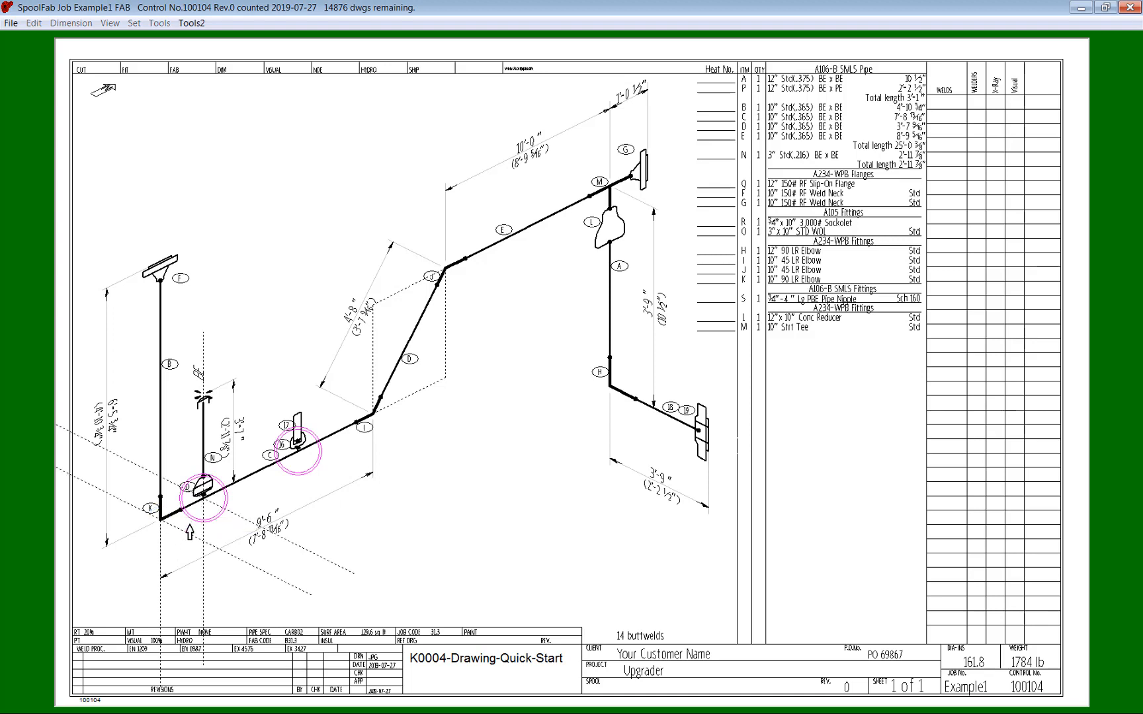
{"action": "left_click", "coordinate": [159, 559]}
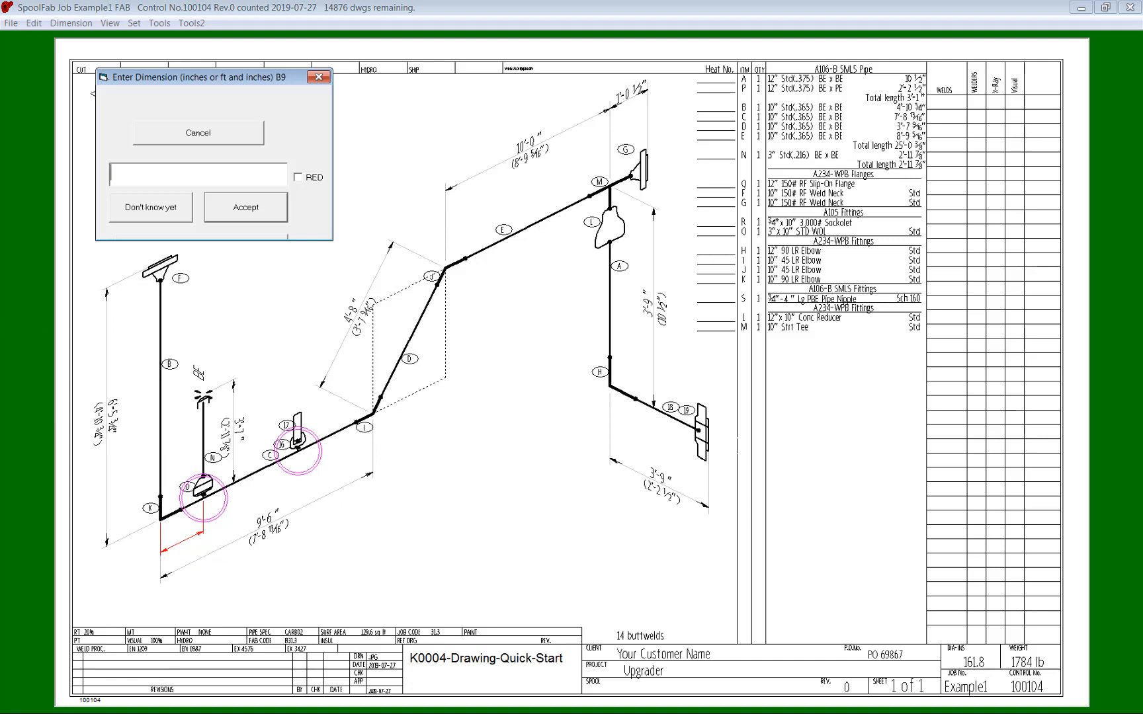
{"action": "type", "text": "22"}
{"action": "left_click", "coordinate": [228, 212]}
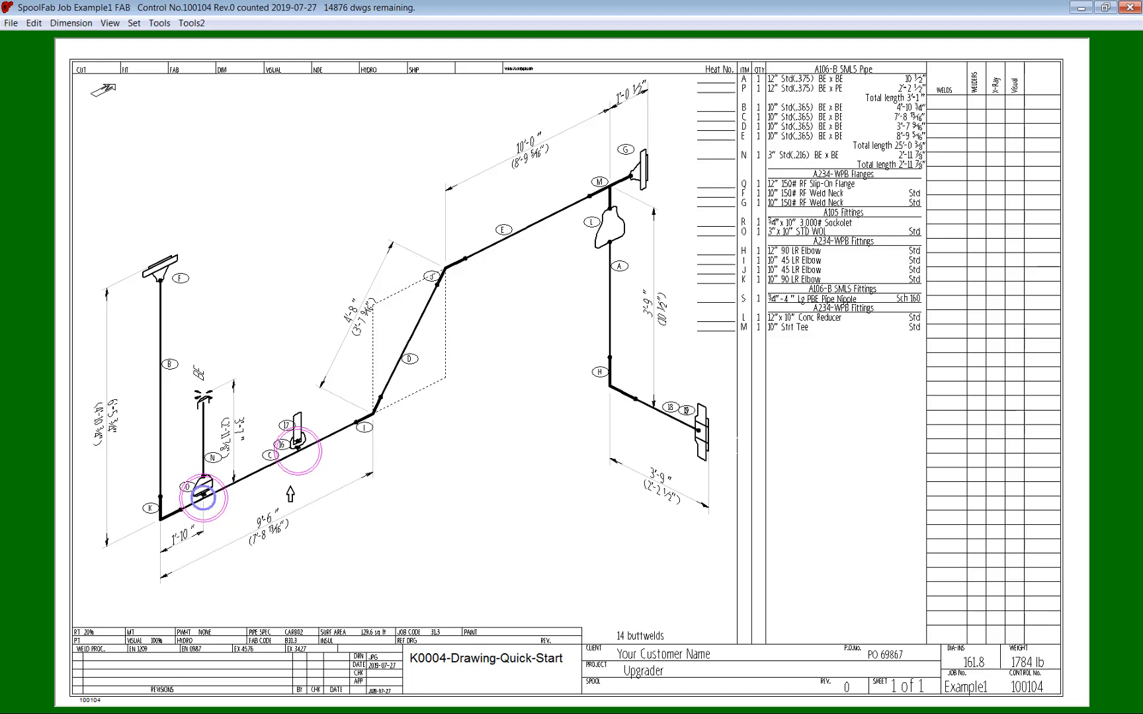
Locate the Sockolet branch 1'-4" from the WOL branch, with the dimension below the lower pipe
{"action": "left_click", "coordinate": [297, 451]}
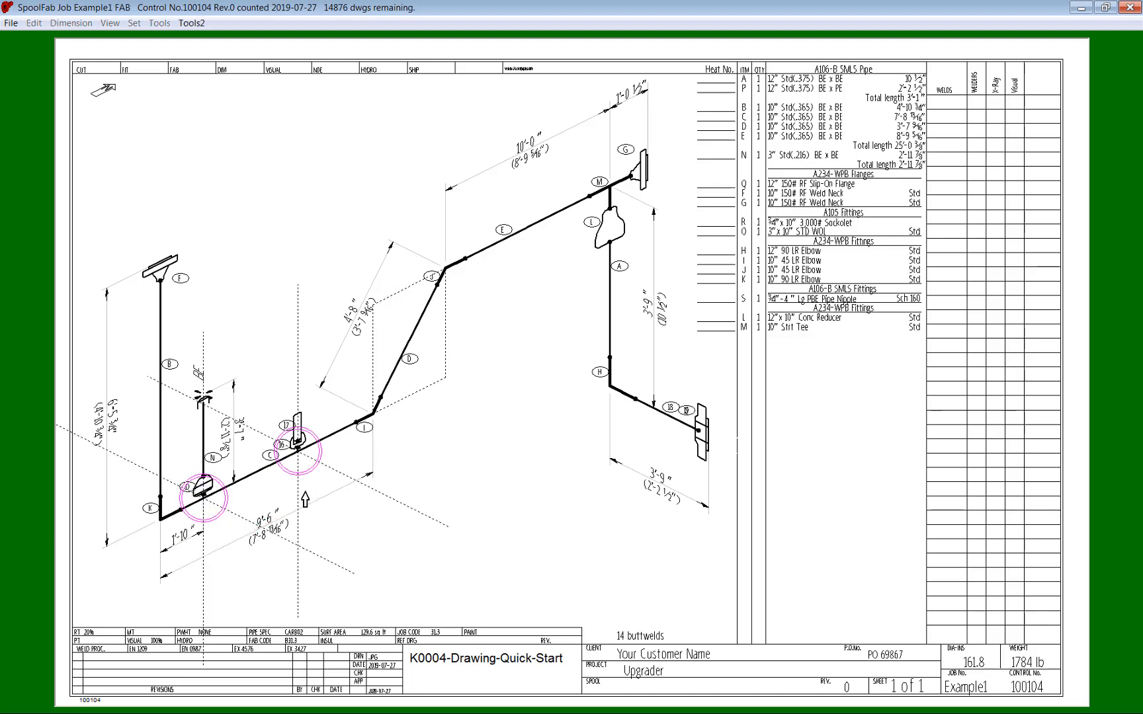
{"action": "left_click", "coordinate": [296, 486]}
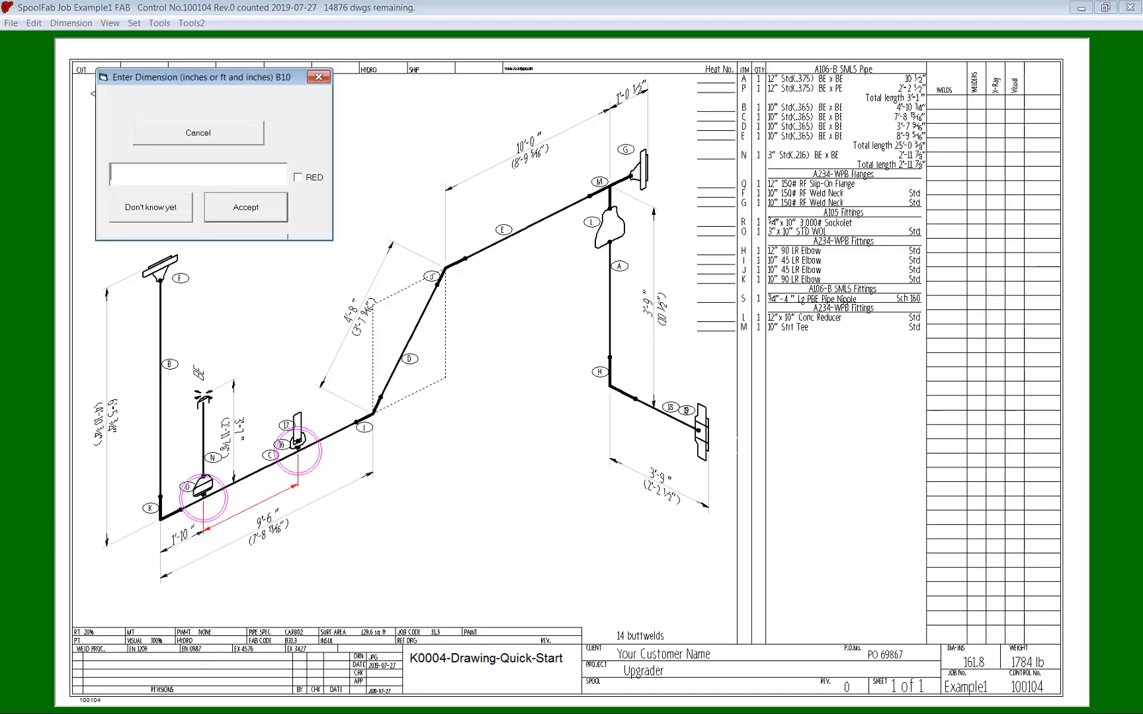
{"action": "left_click", "coordinate": [256, 213]}
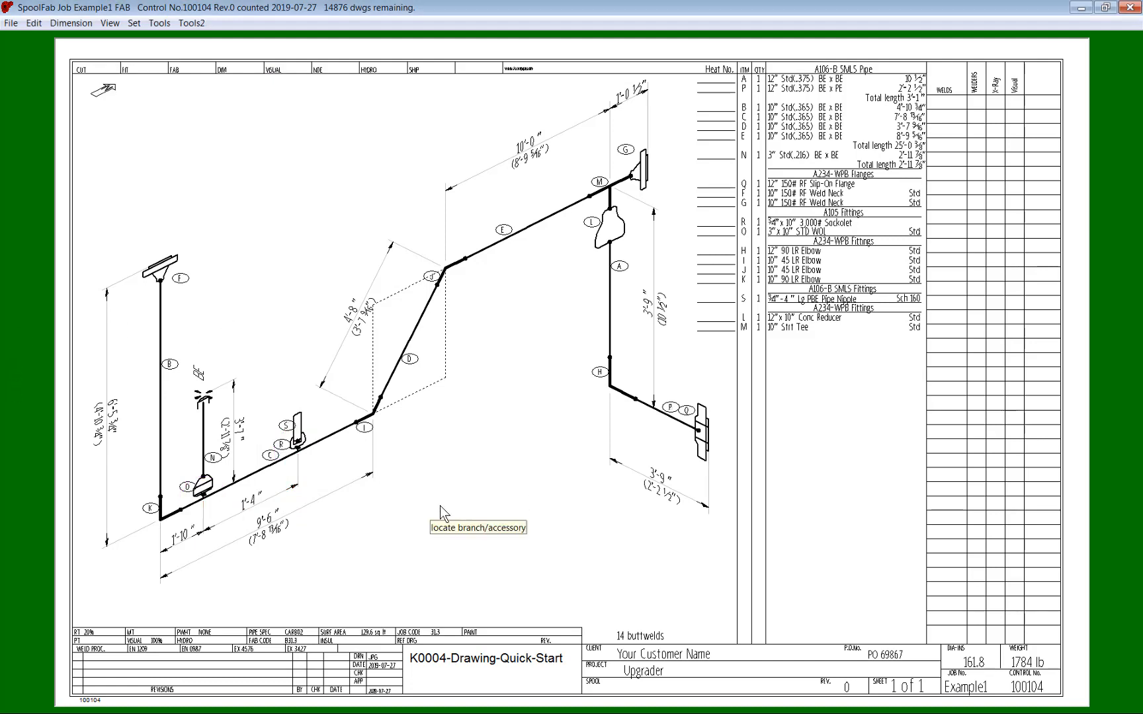
Generate the weld list and weld tags, and move the tags clear of the pipes, item balloons and dimensions
{"action": "right_click", "coordinate": [441, 506]}
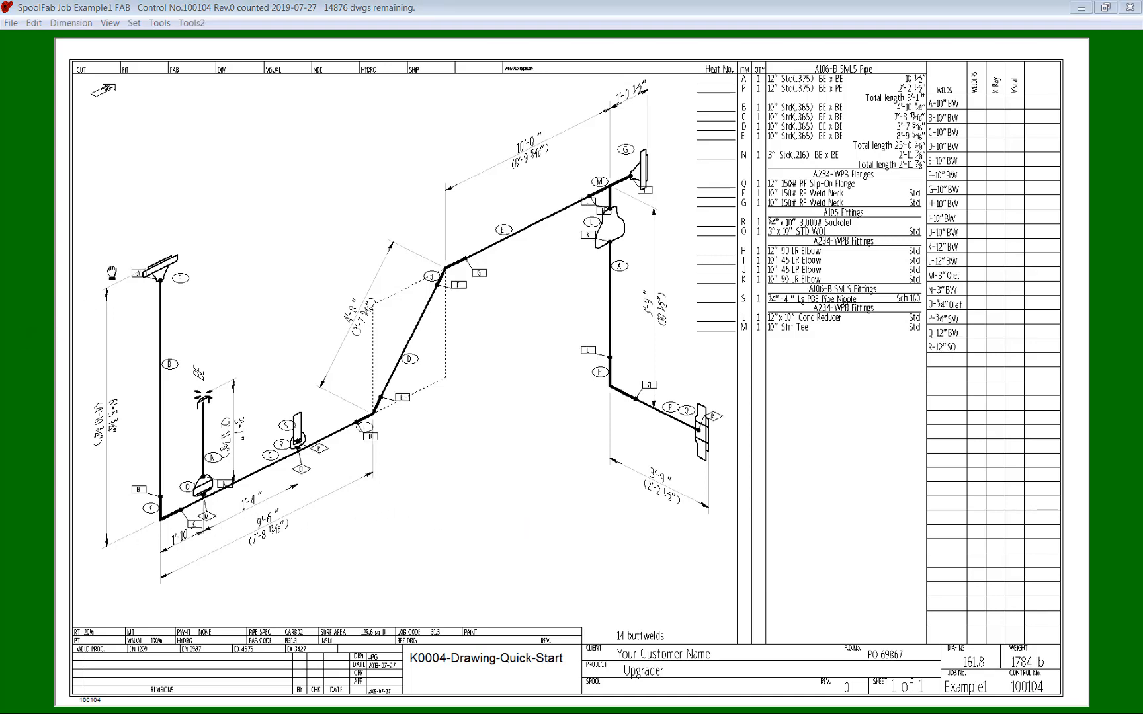
{"action": "left_click_drag", "start_coordinate": [138, 274], "coordinate": [134, 290]}
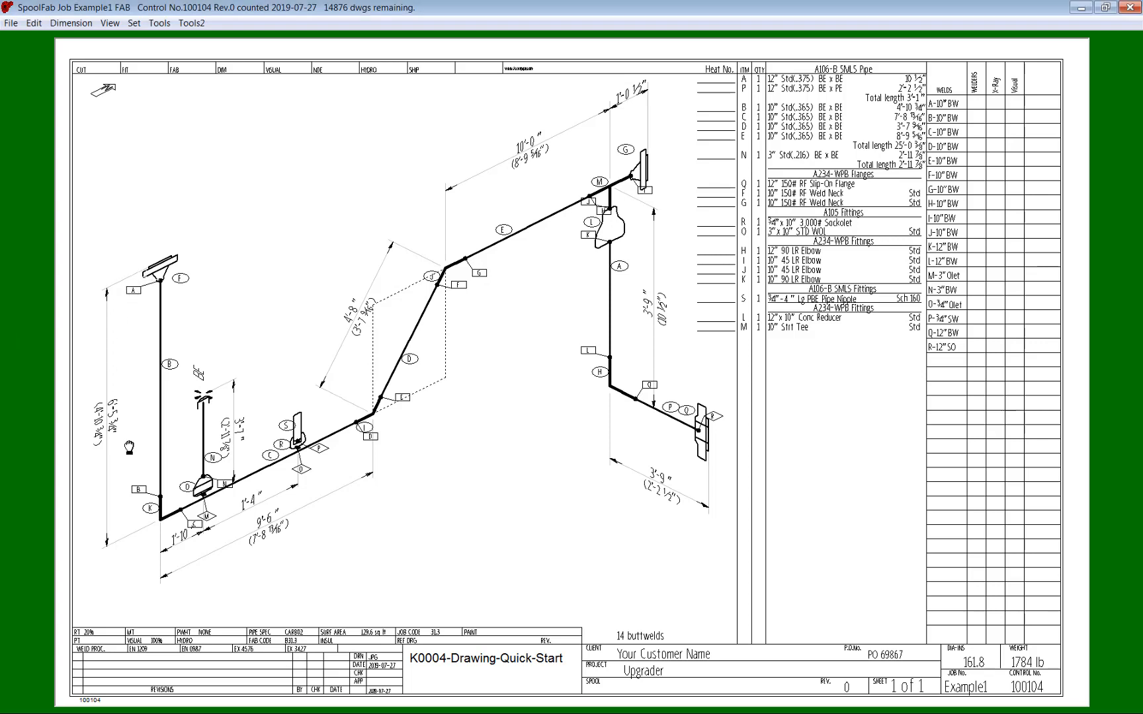
{"action": "left_click_drag", "start_coordinate": [231, 487], "coordinate": [225, 476]}
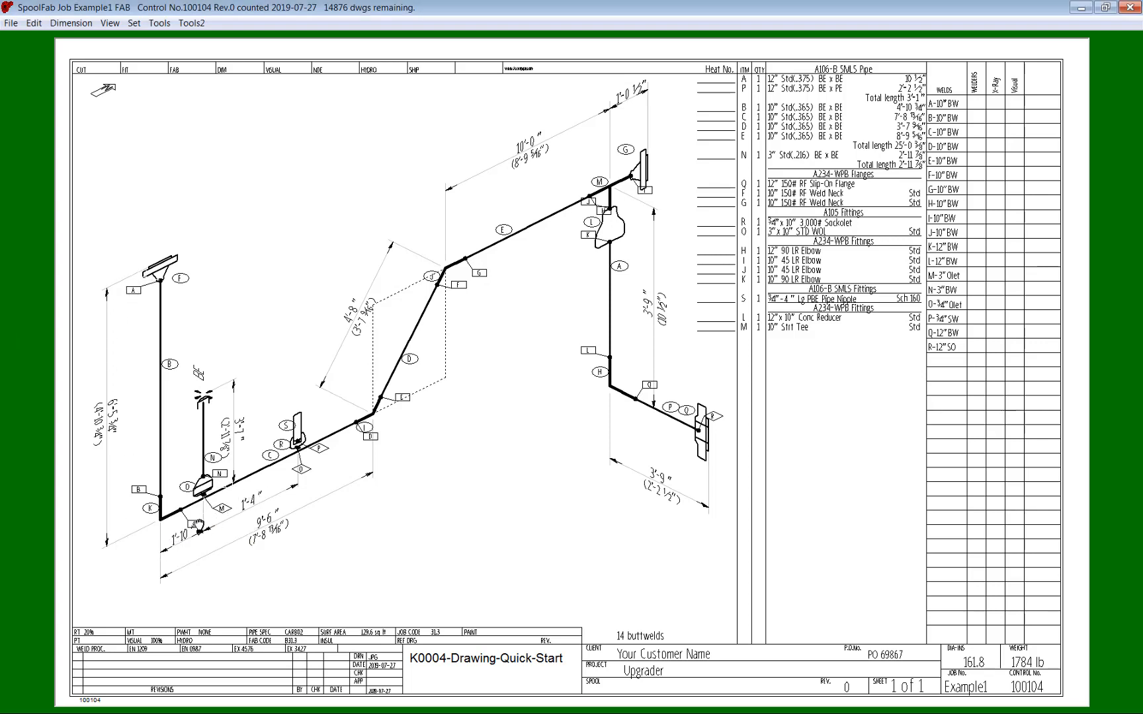
{"action": "left_click_drag", "start_coordinate": [196, 526], "coordinate": [191, 519]}
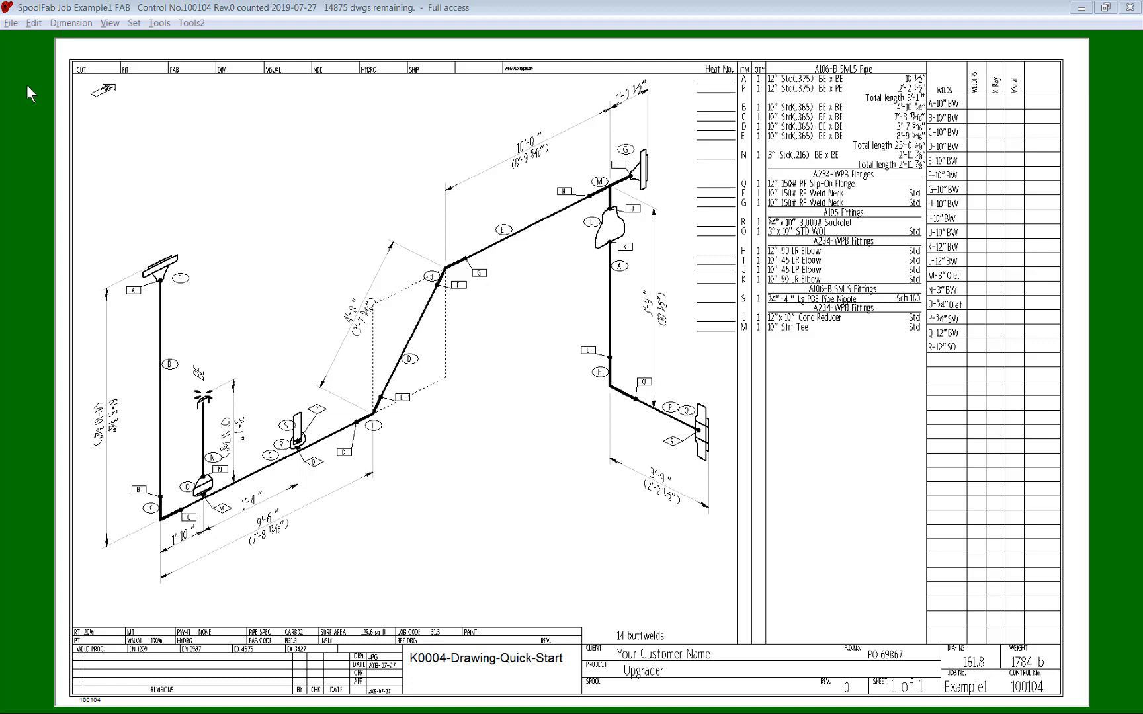
Open drawing 100102 to review what drawings can contain, and open drawing 100105 for the vendor contact information
{"action": "left_click", "coordinate": [10, 24]}
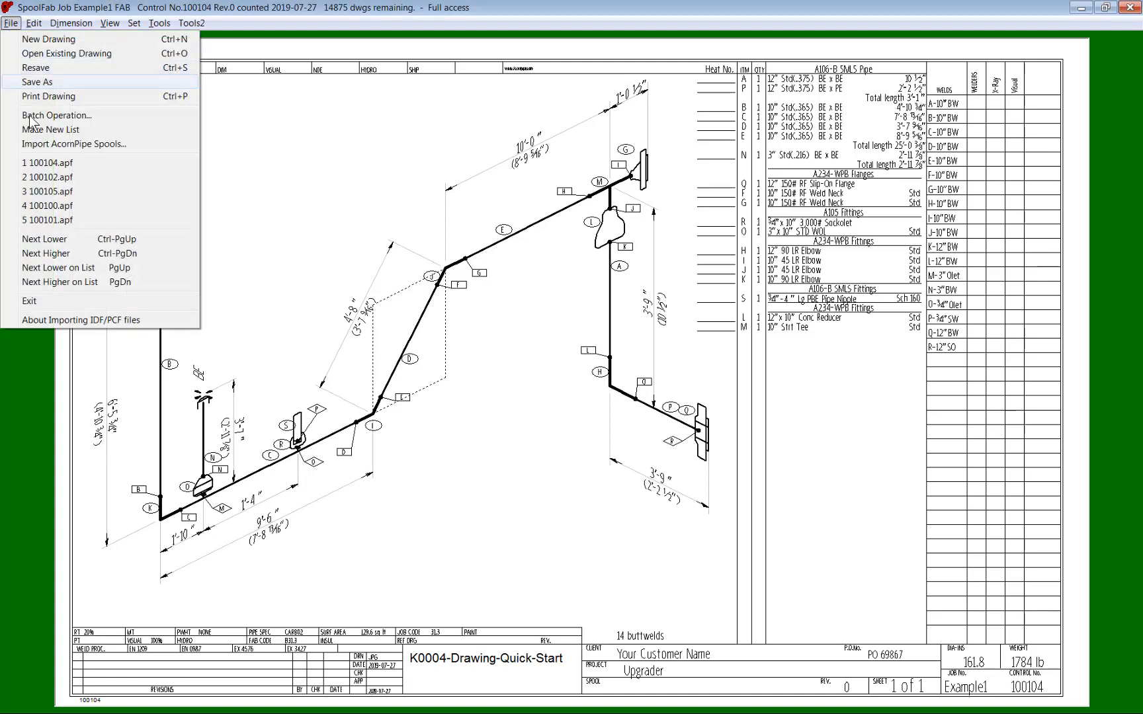
{"action": "left_click", "coordinate": [44, 177]}
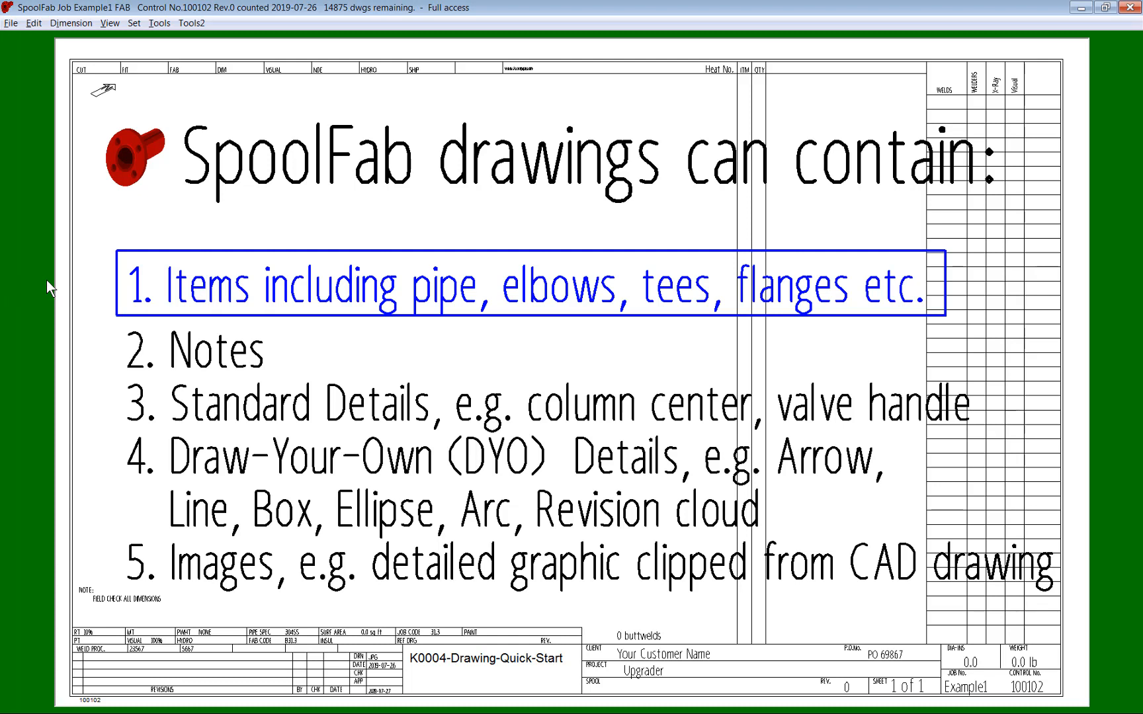
{"action": "left_click", "coordinate": [10, 24]}
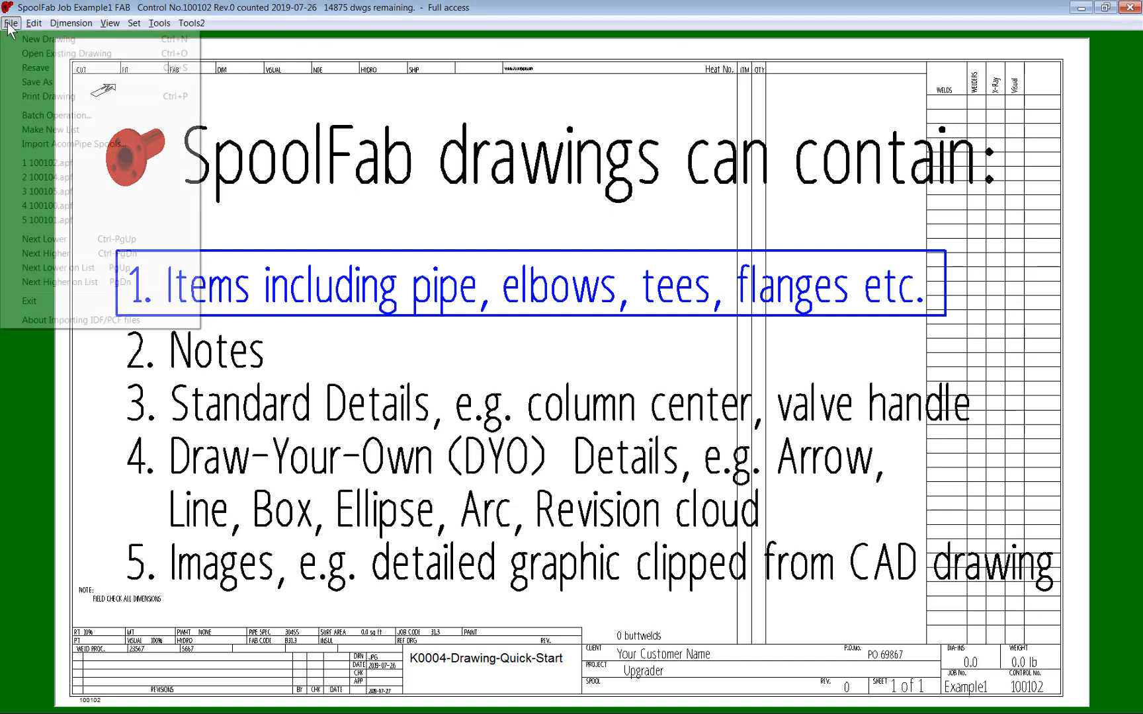
{"action": "left_click", "coordinate": [58, 192]}
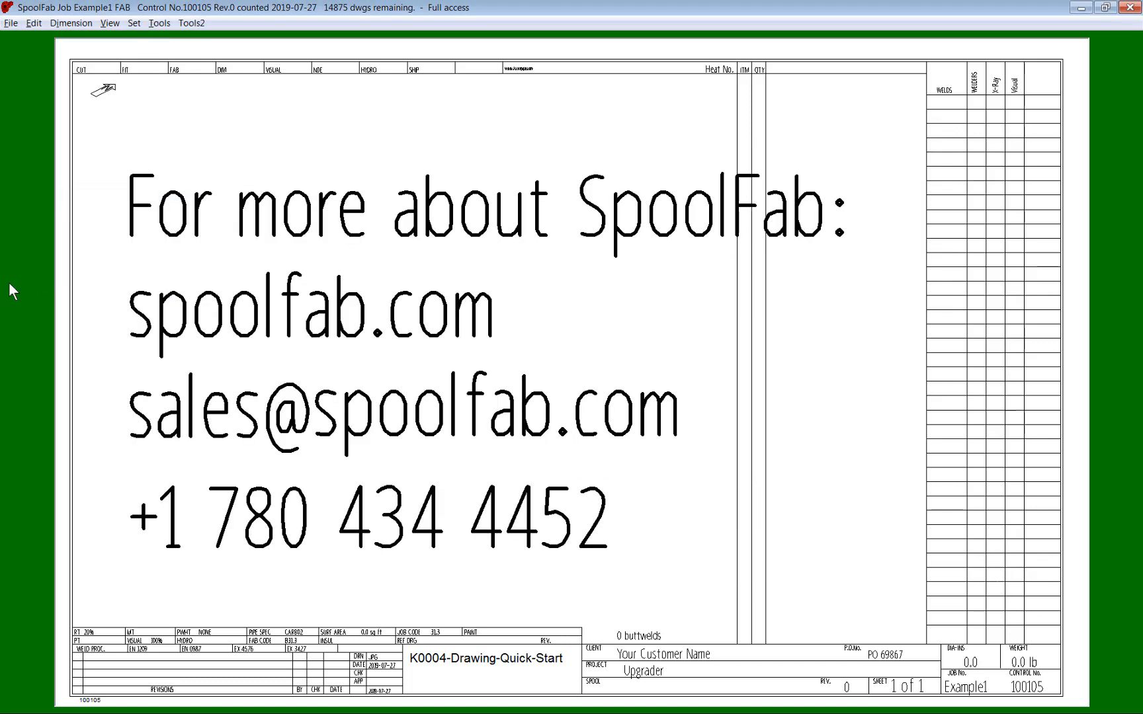